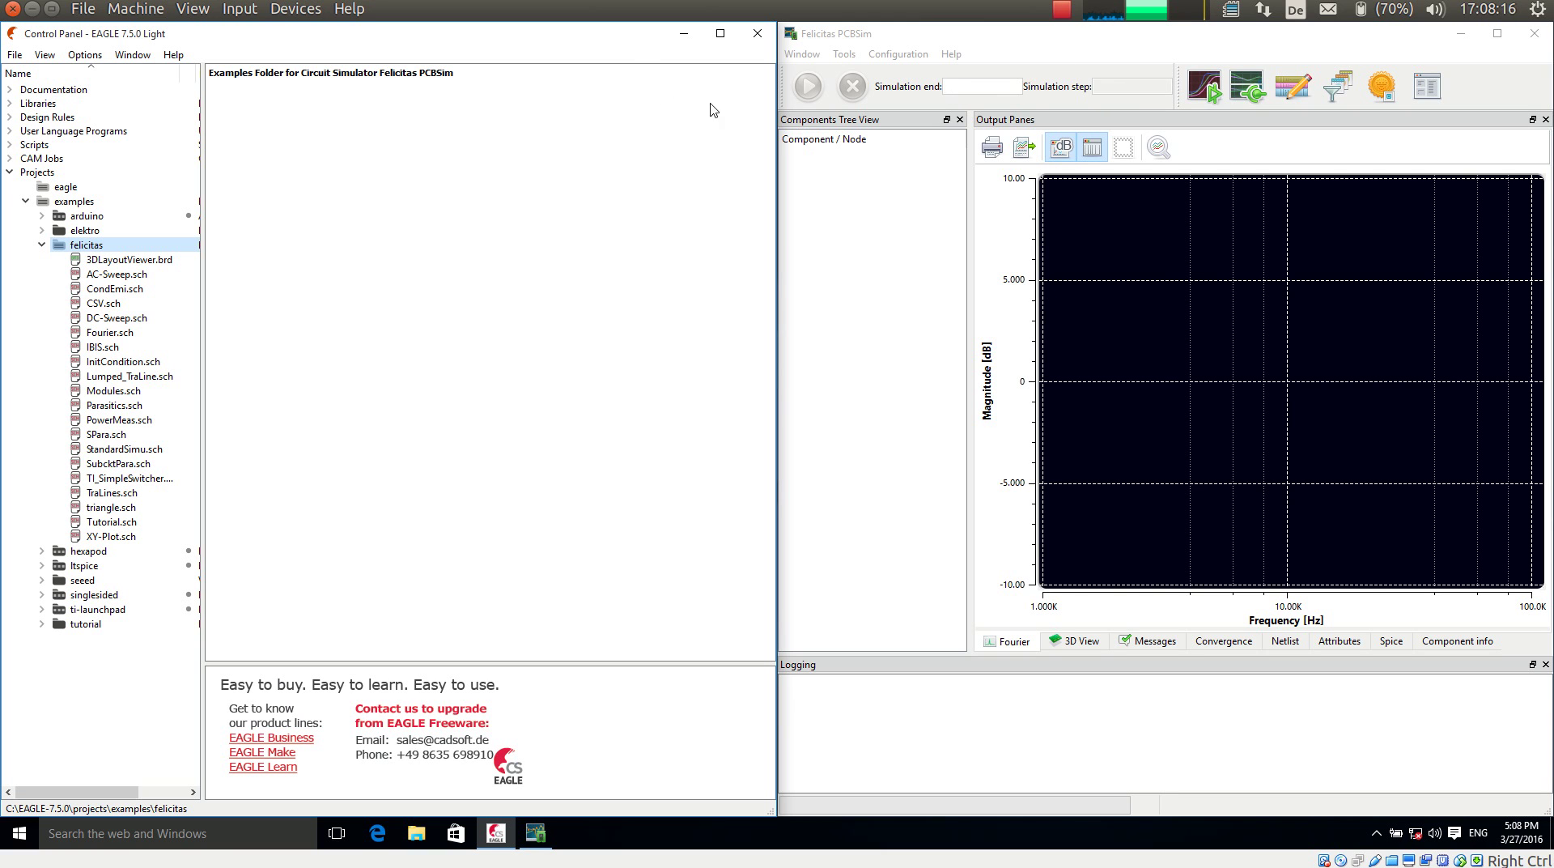
Bring the empty Felicitas PCBSim window to the front beside the EAGLE Control Panel.
left_click(956, 40)
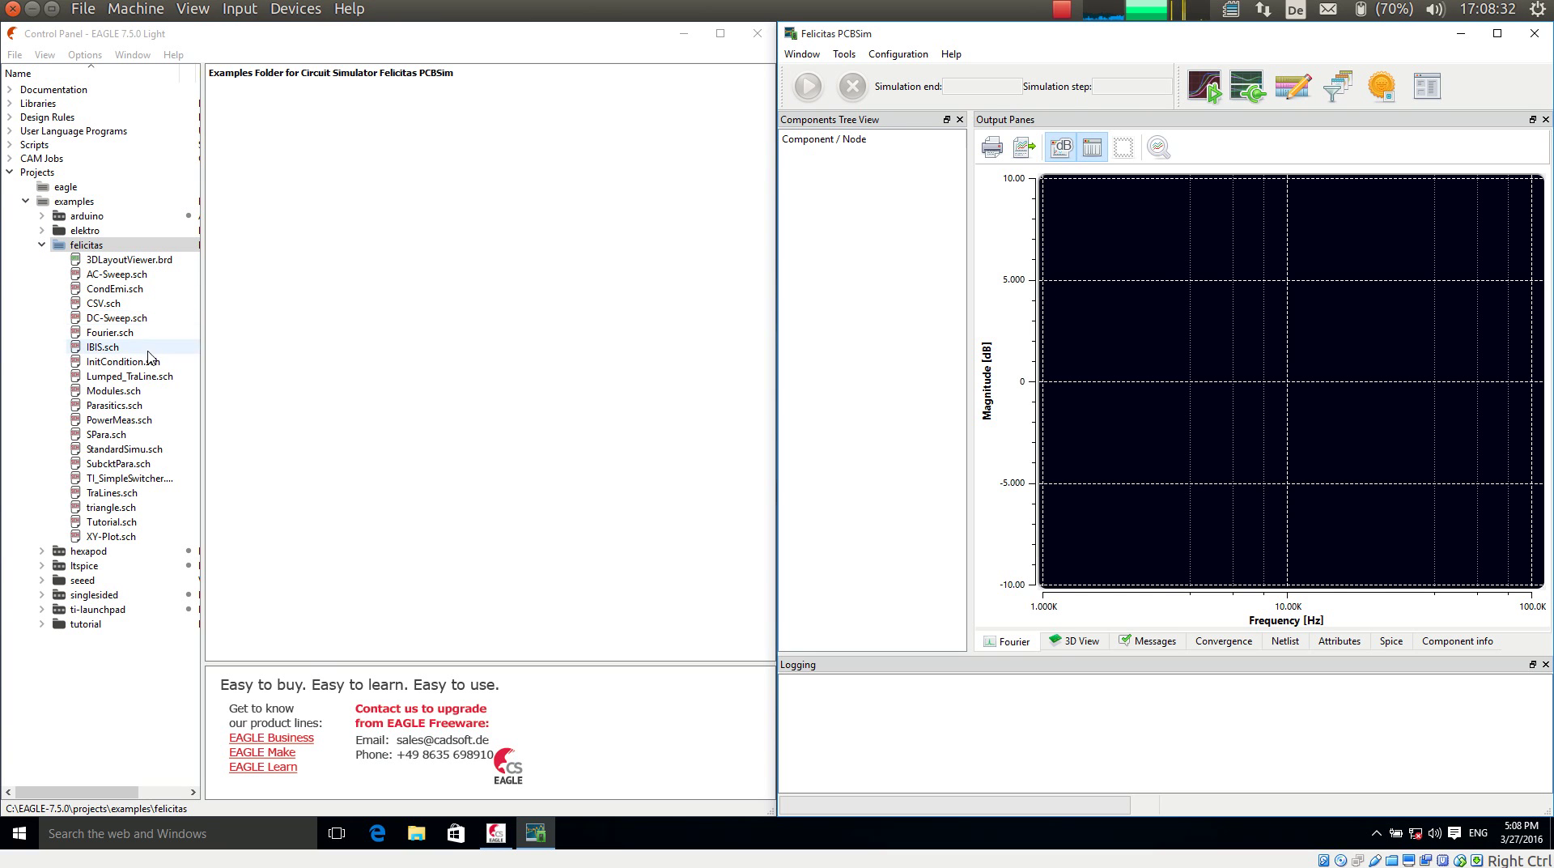
Open Tutorial.sch in the schematic editor, snapped to the left screen half and zoomed in.
left_click(117, 527)
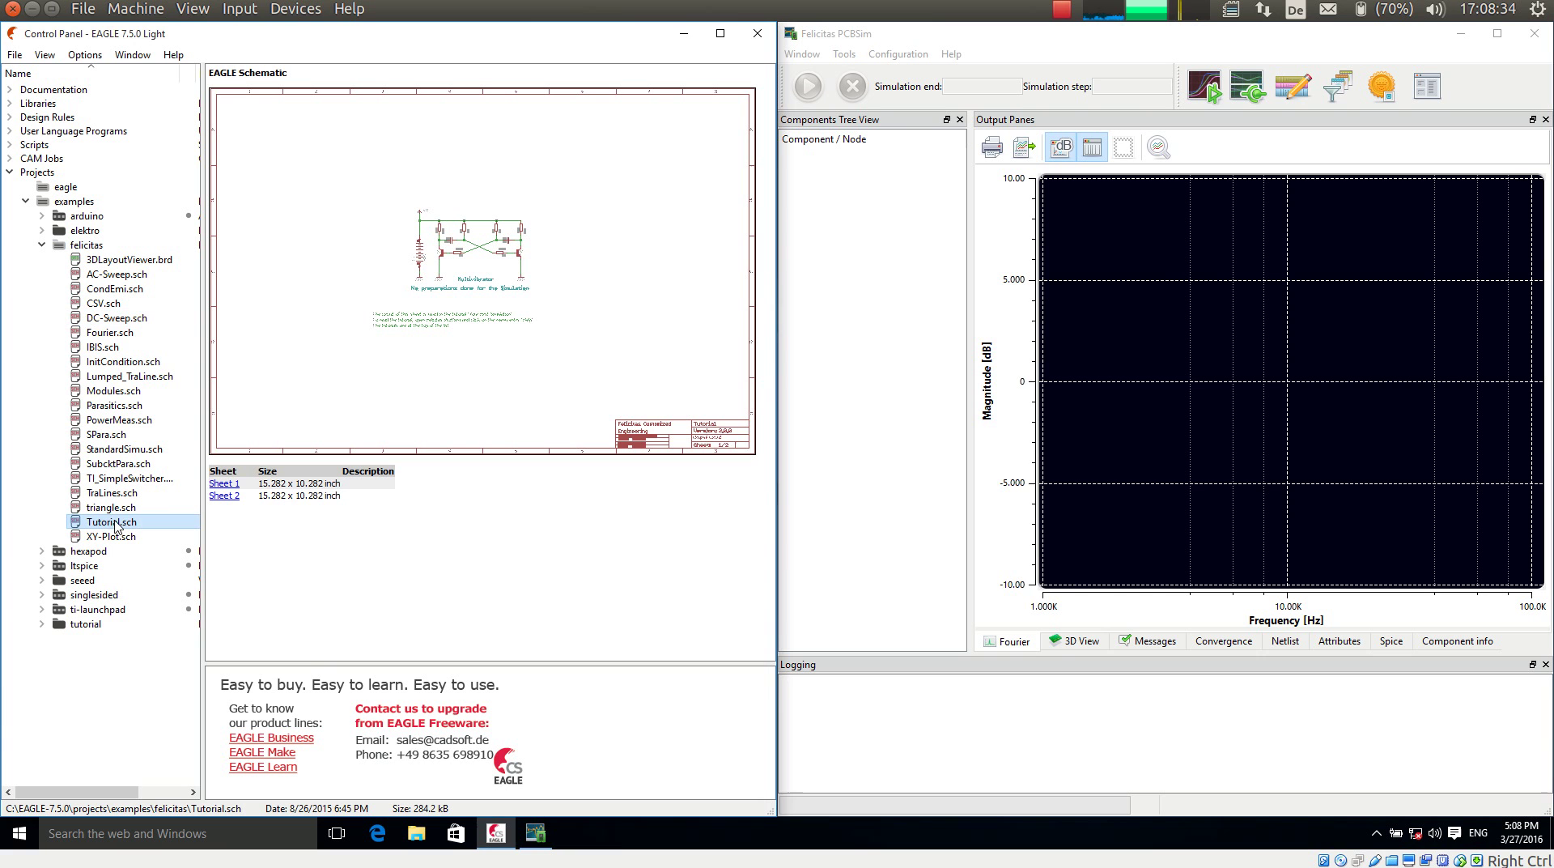
double_click(116, 523)
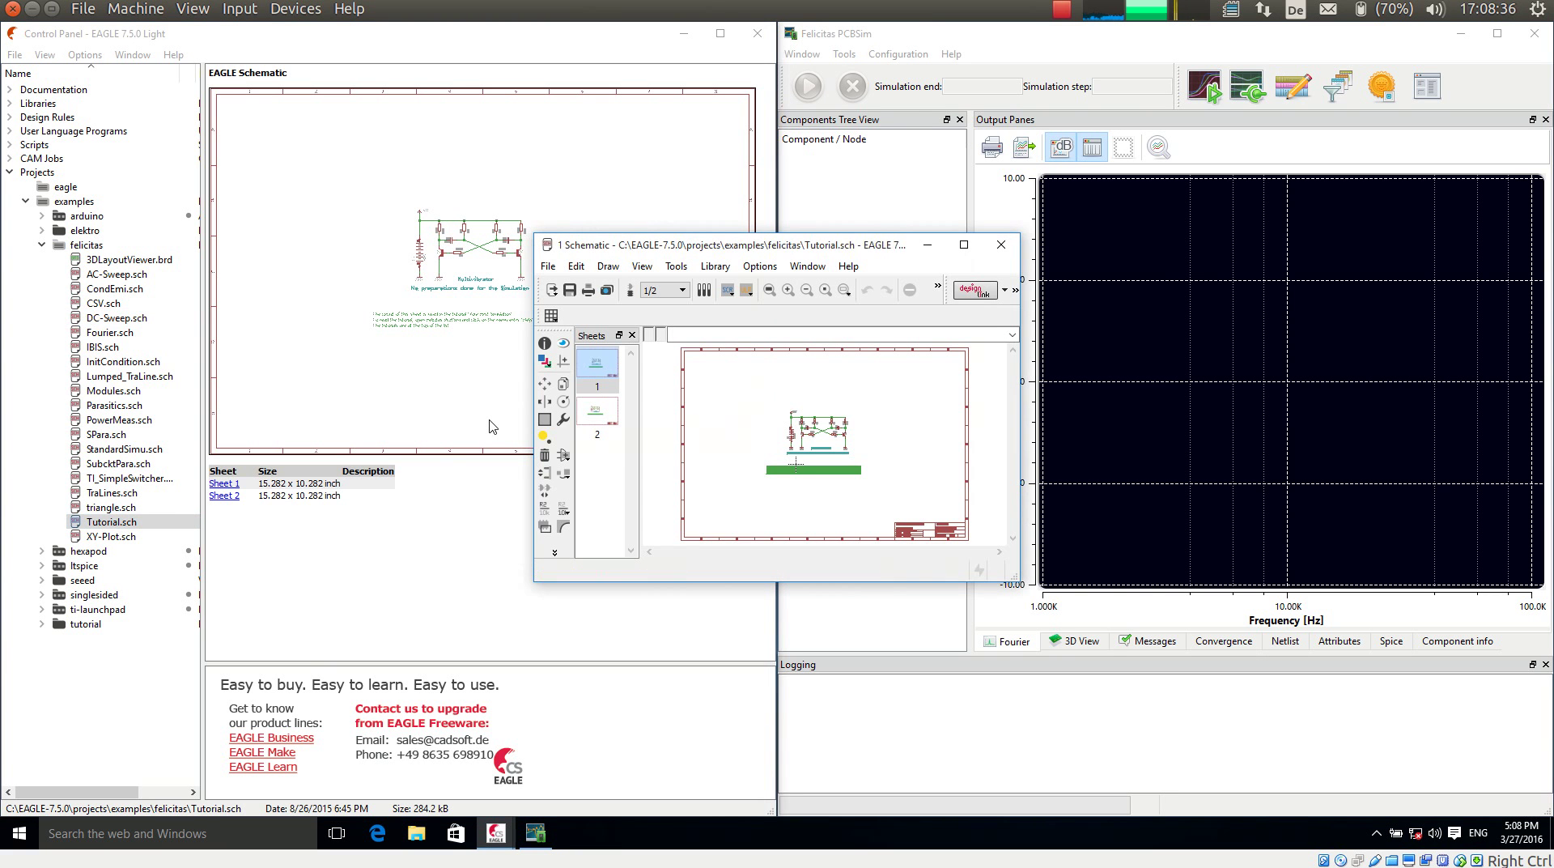
key("super+Left")
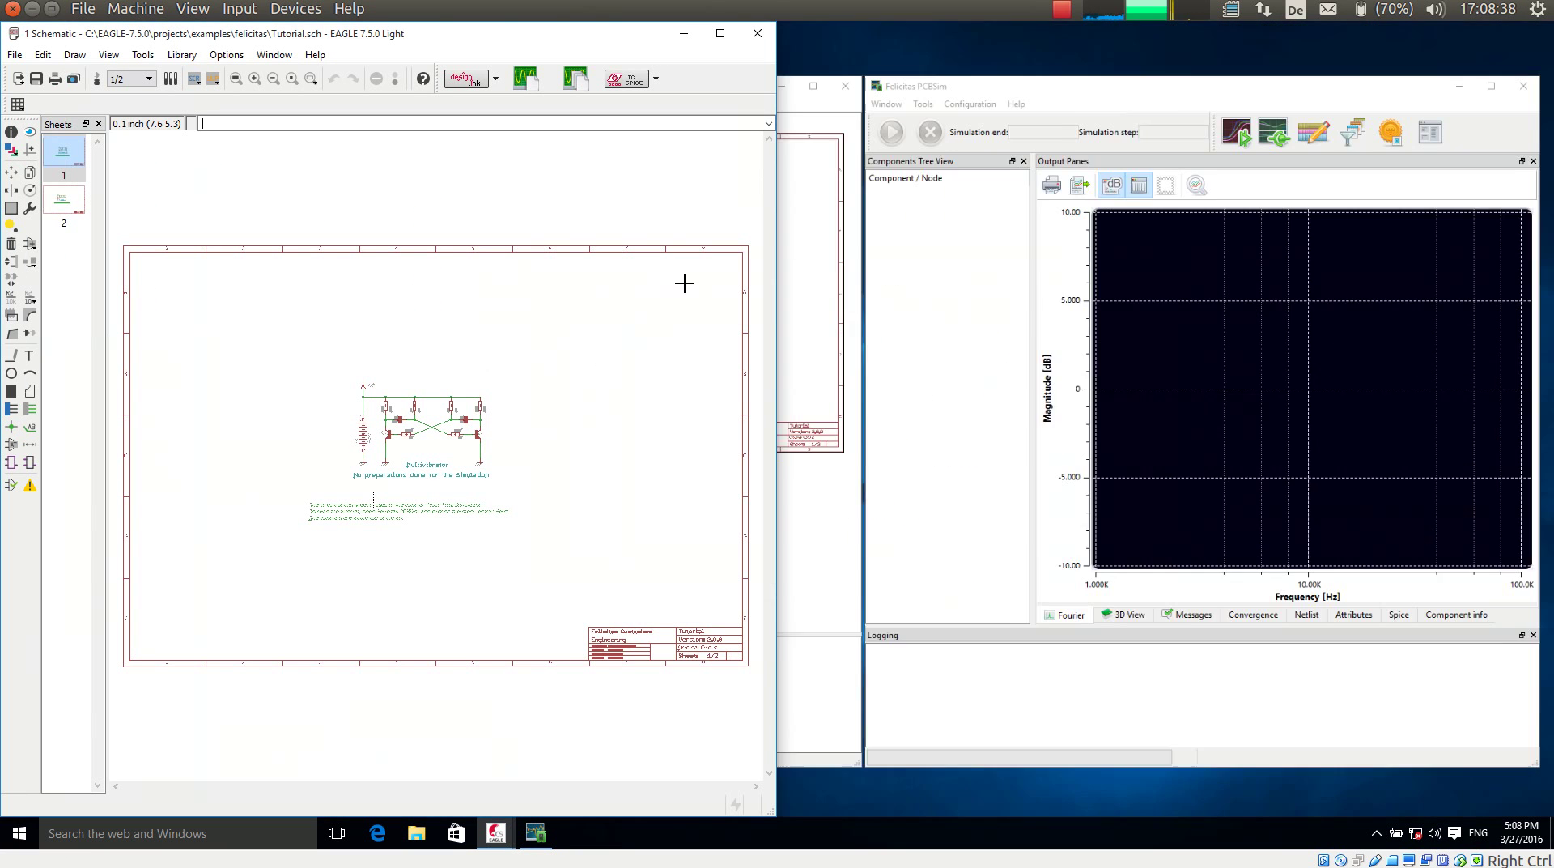
scroll(420, 448, "up", 2)
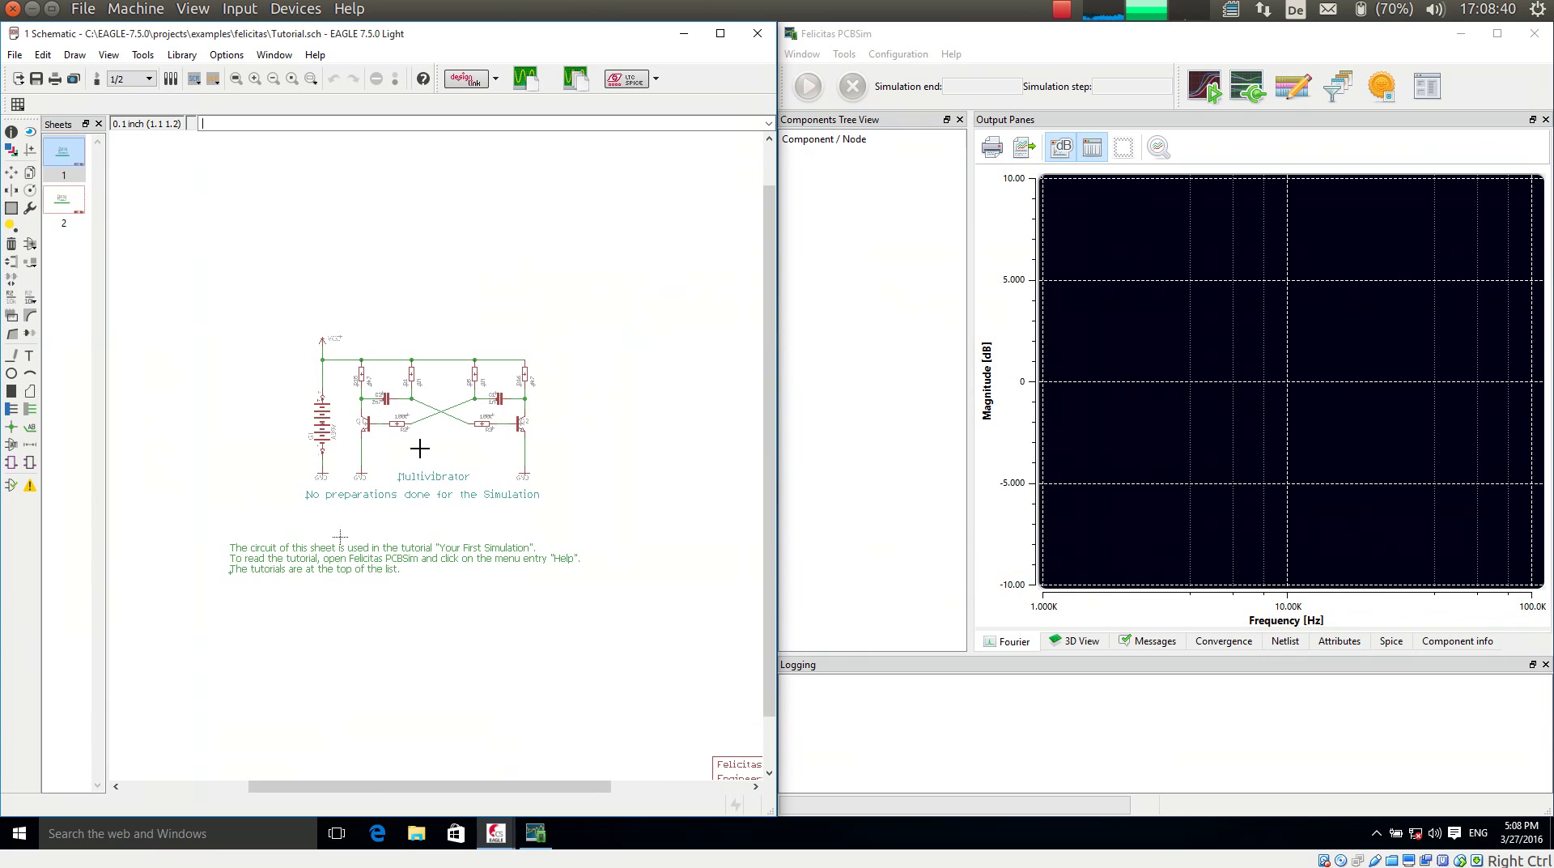
scroll(403, 406, "up", 1)
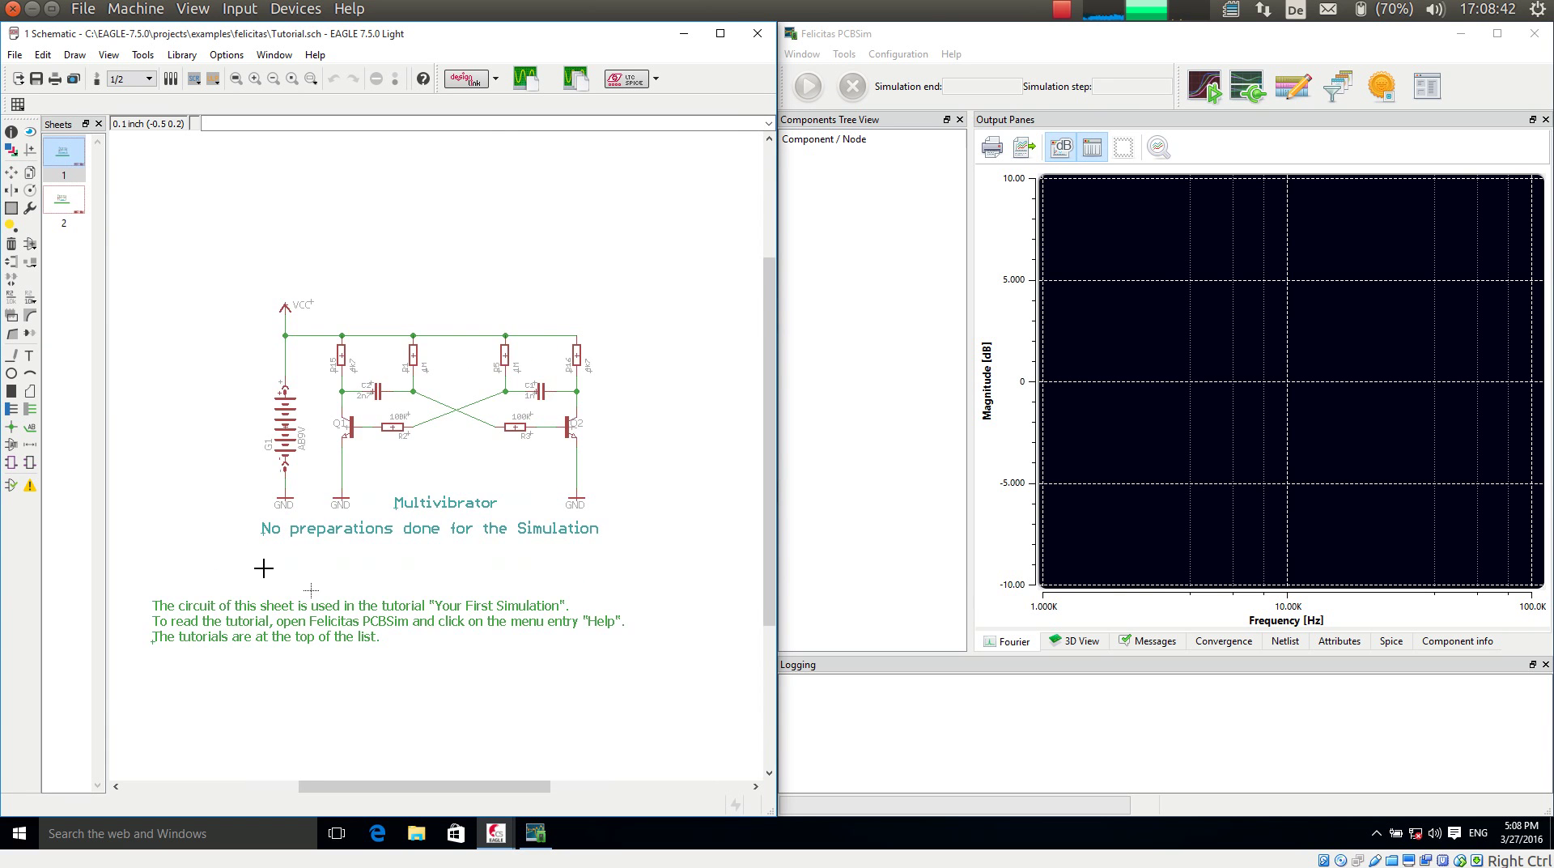
scroll(260, 566, "up", 1)
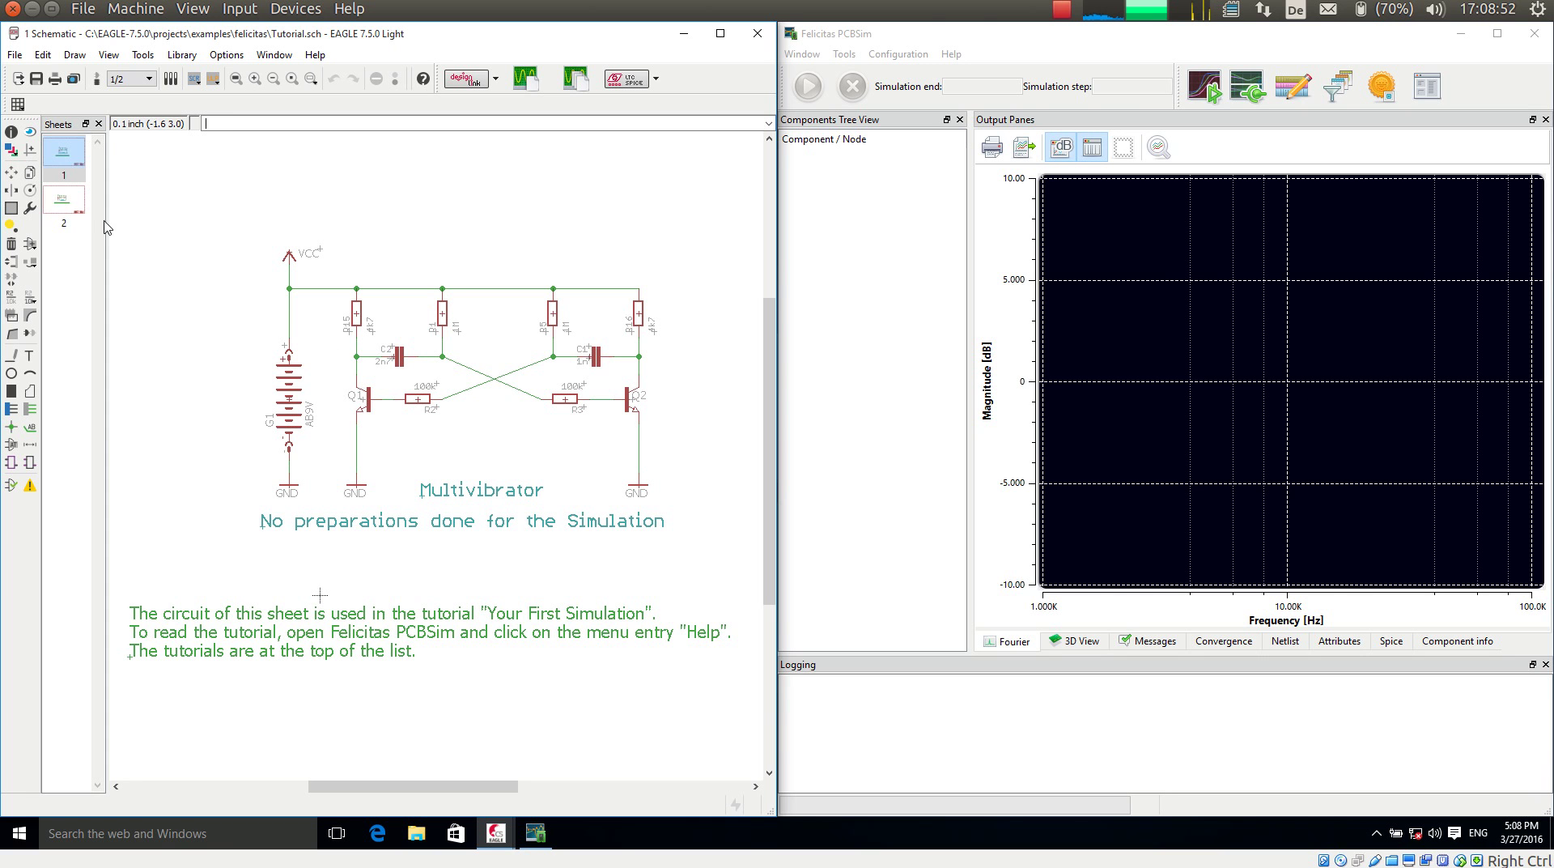
Look over sheet 2 of the schematic, then return to the sheet 1 multivibrator.
left_click(64, 202)
scroll(367, 495, "up", 3)
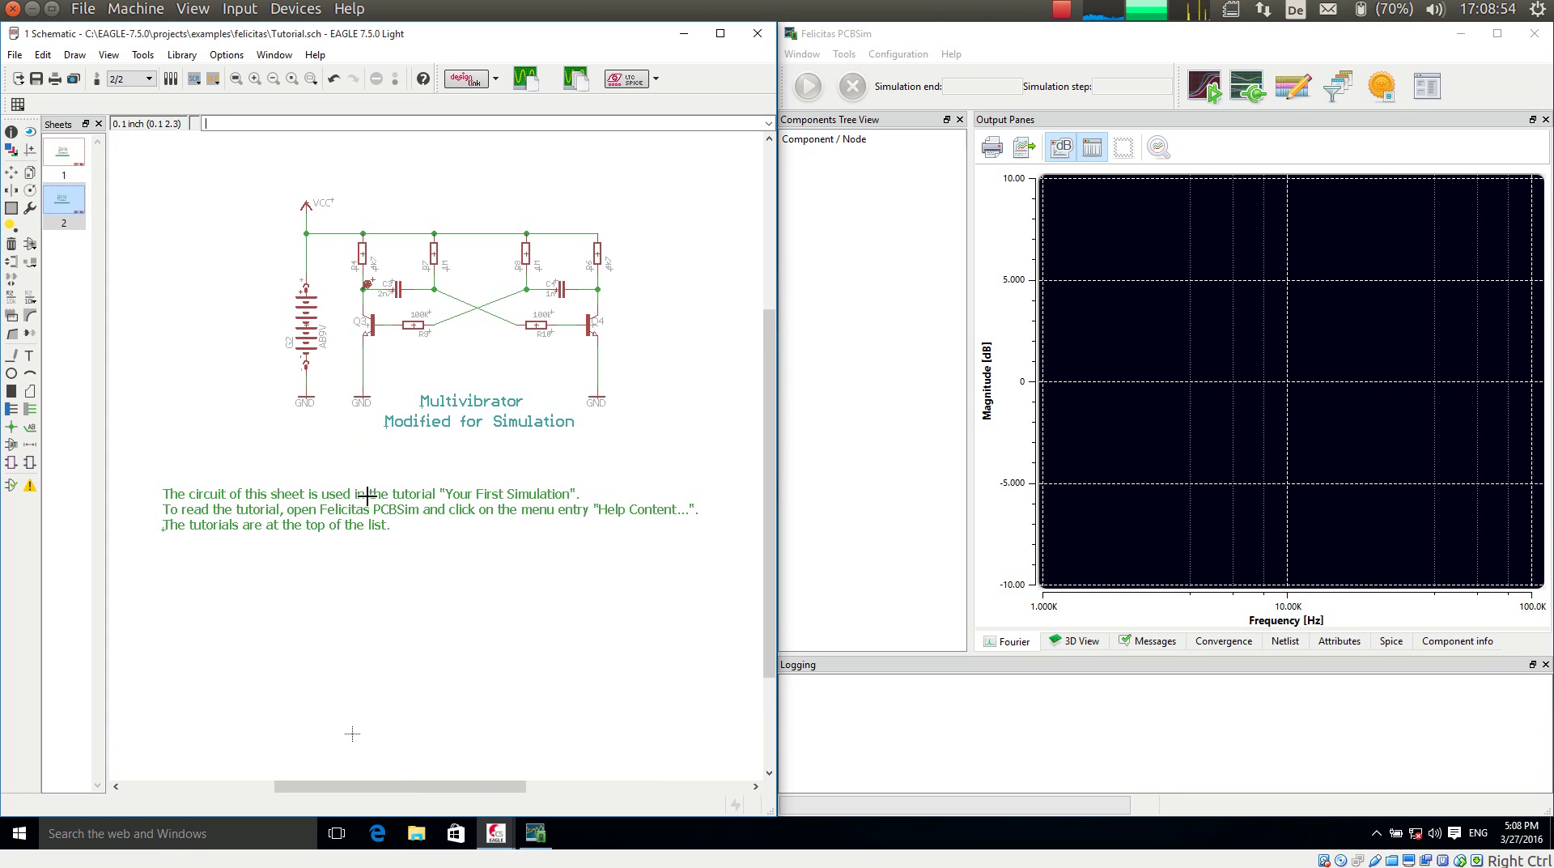
scroll(250, 212, "up", 1)
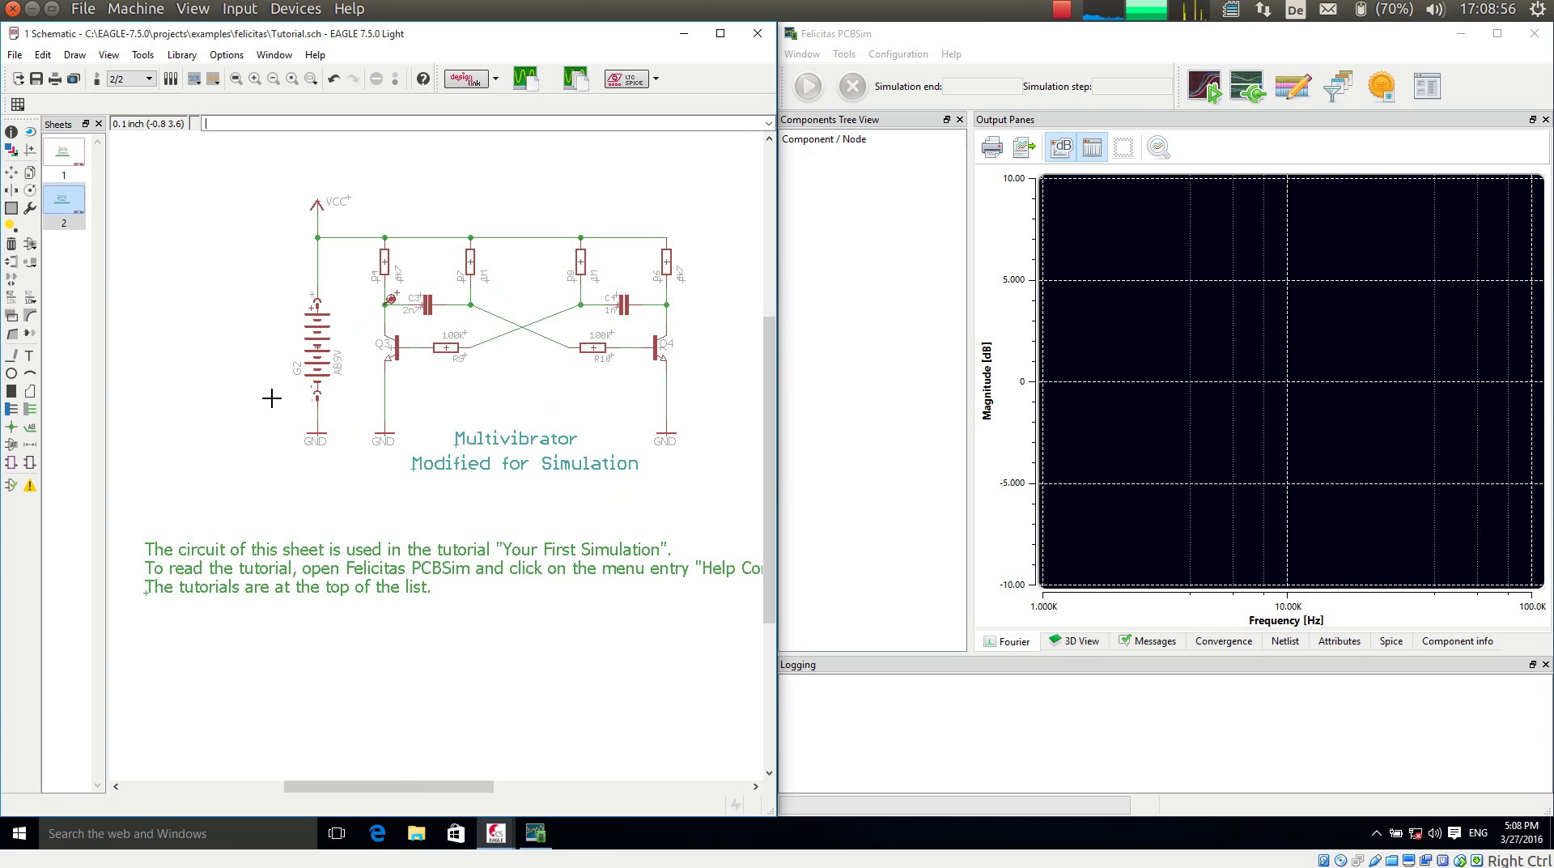
left_click(64, 159)
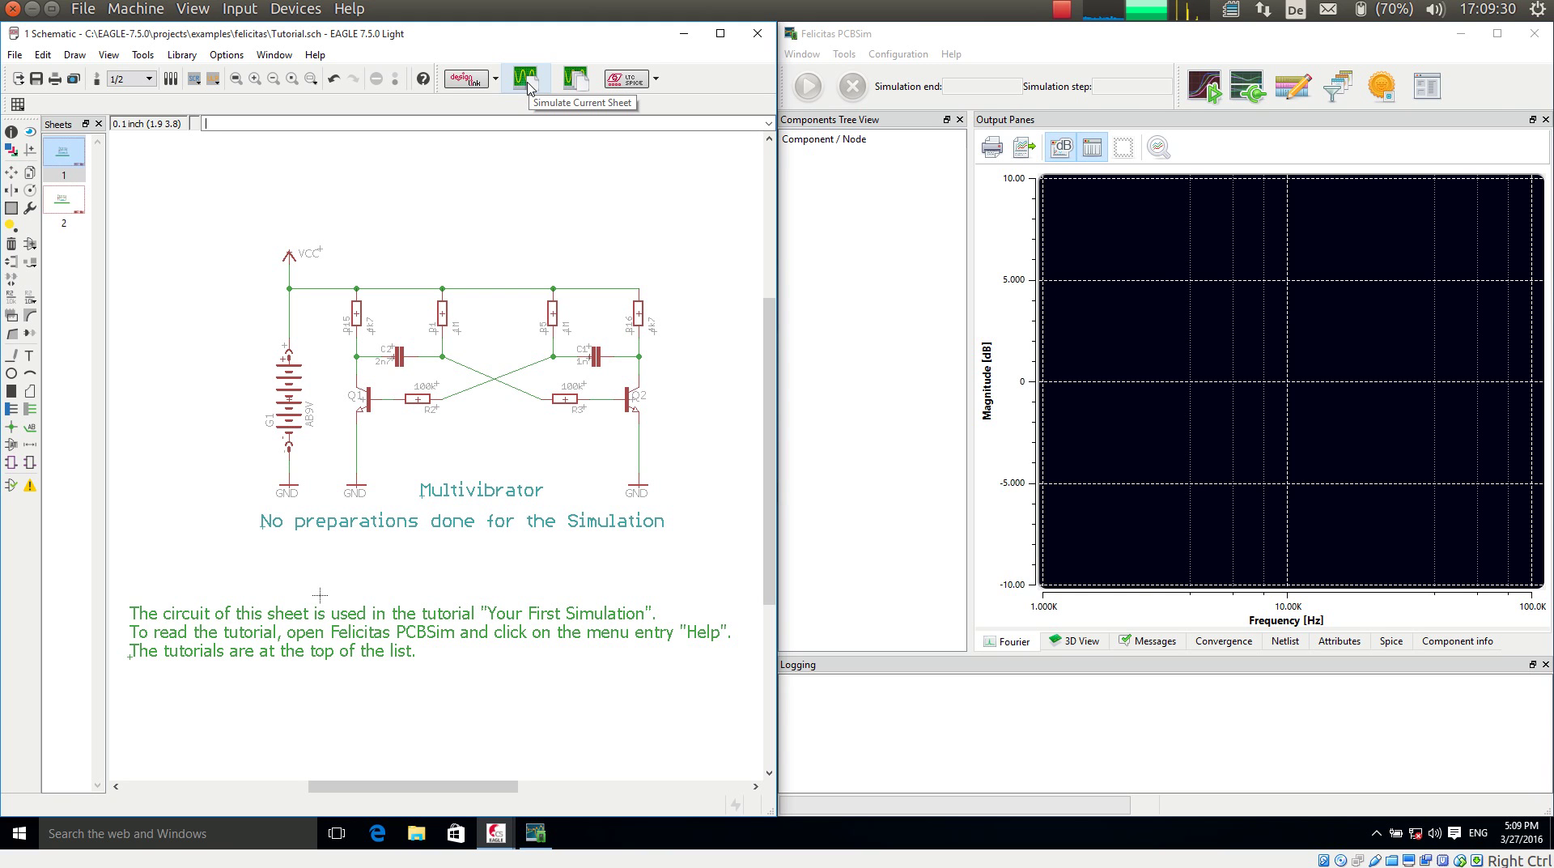
Send sheet 1 to PCBSim and bring the simulator window forward.
left_click(528, 86)
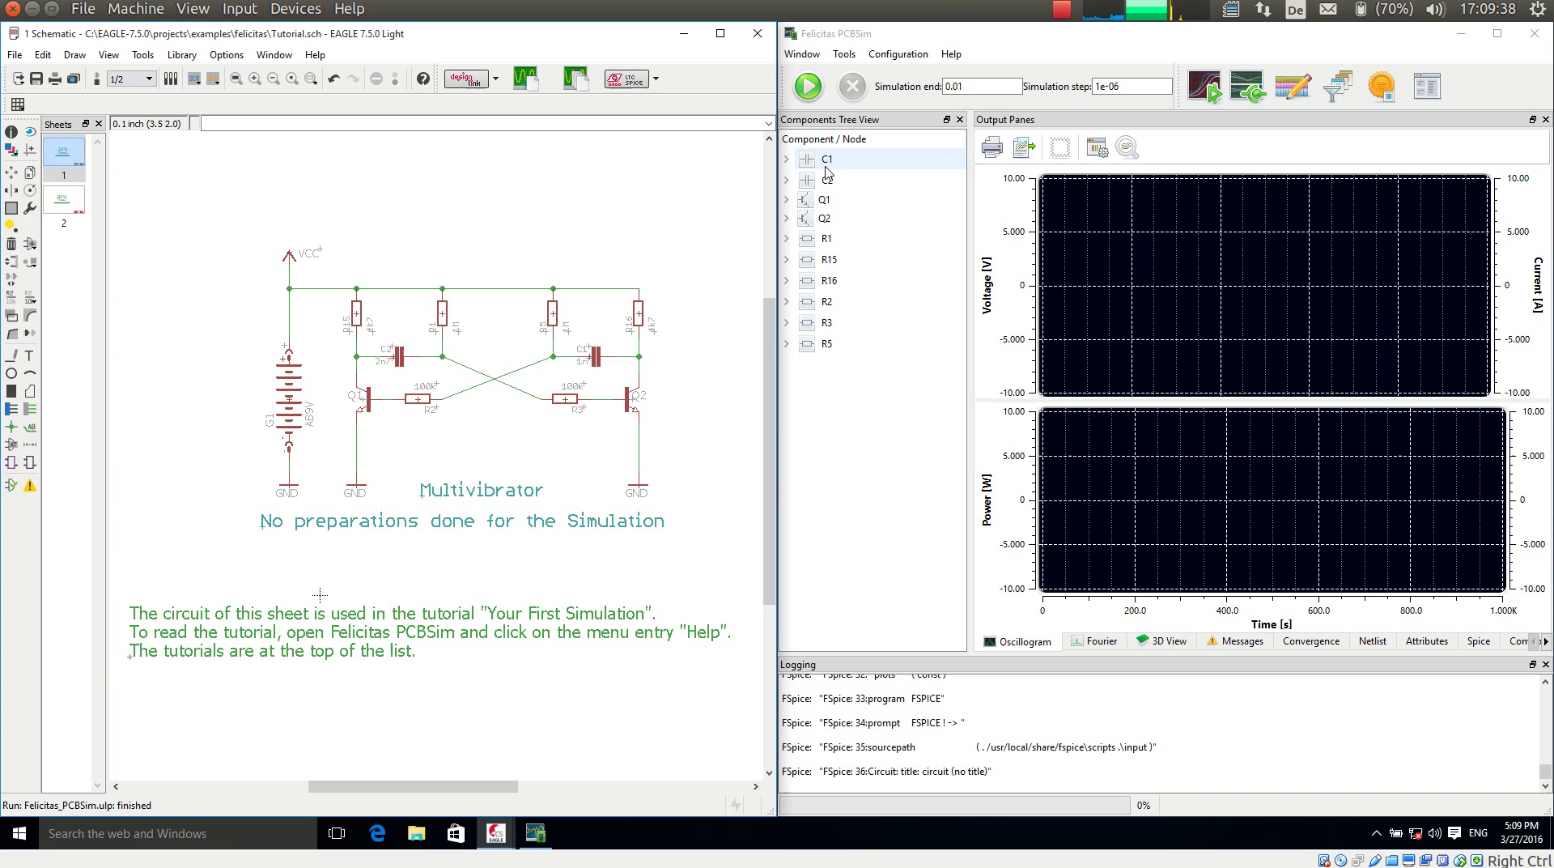
left_click(924, 39)
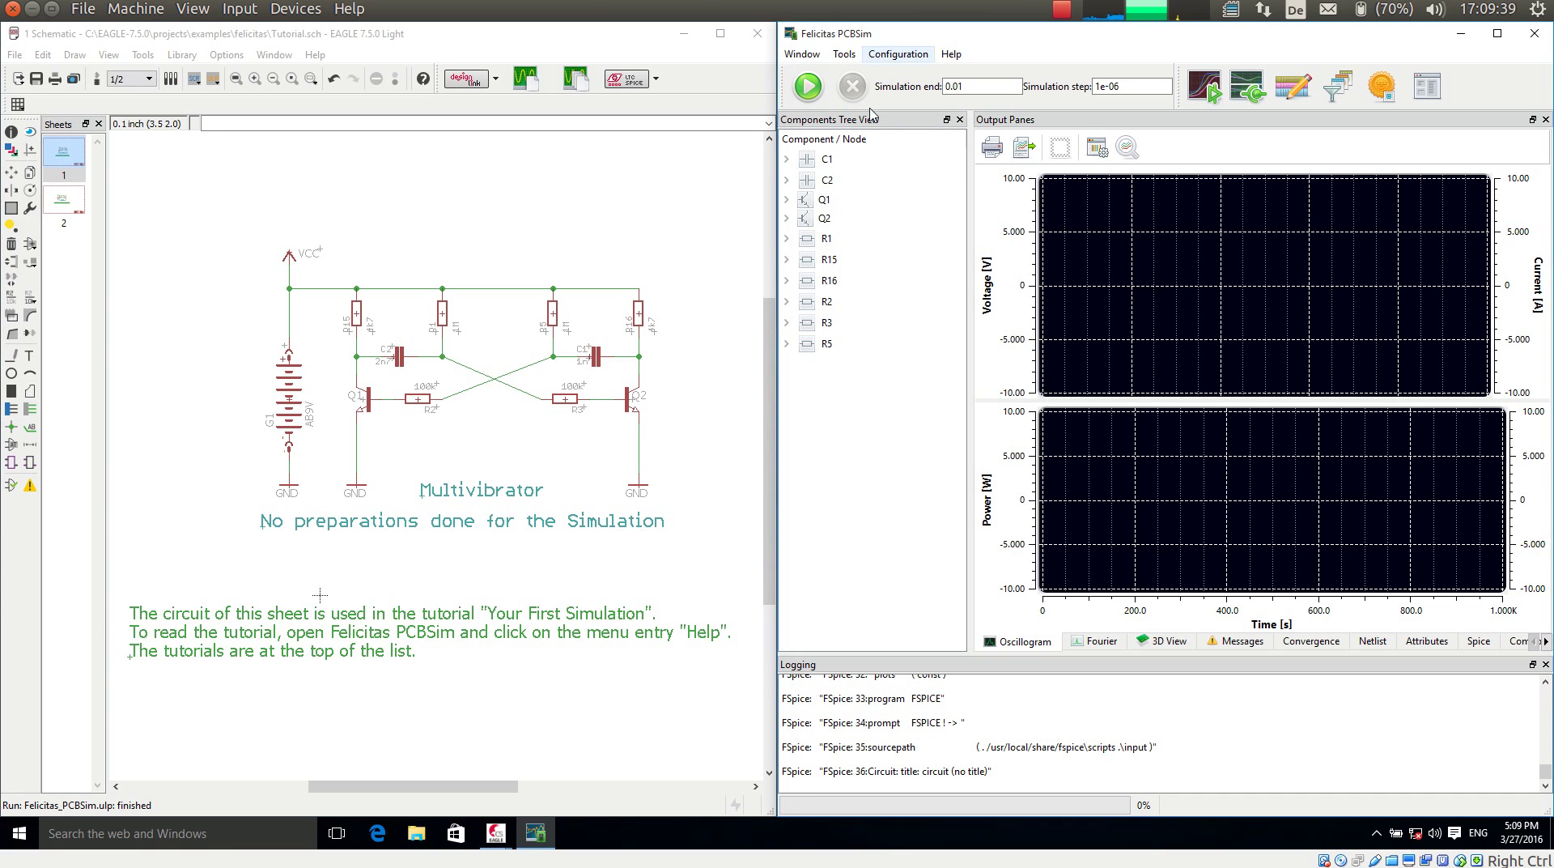
Read the warning that G1's type is undetermined, then zoom onto battery G1 in the schematic.
left_click(1242, 642)
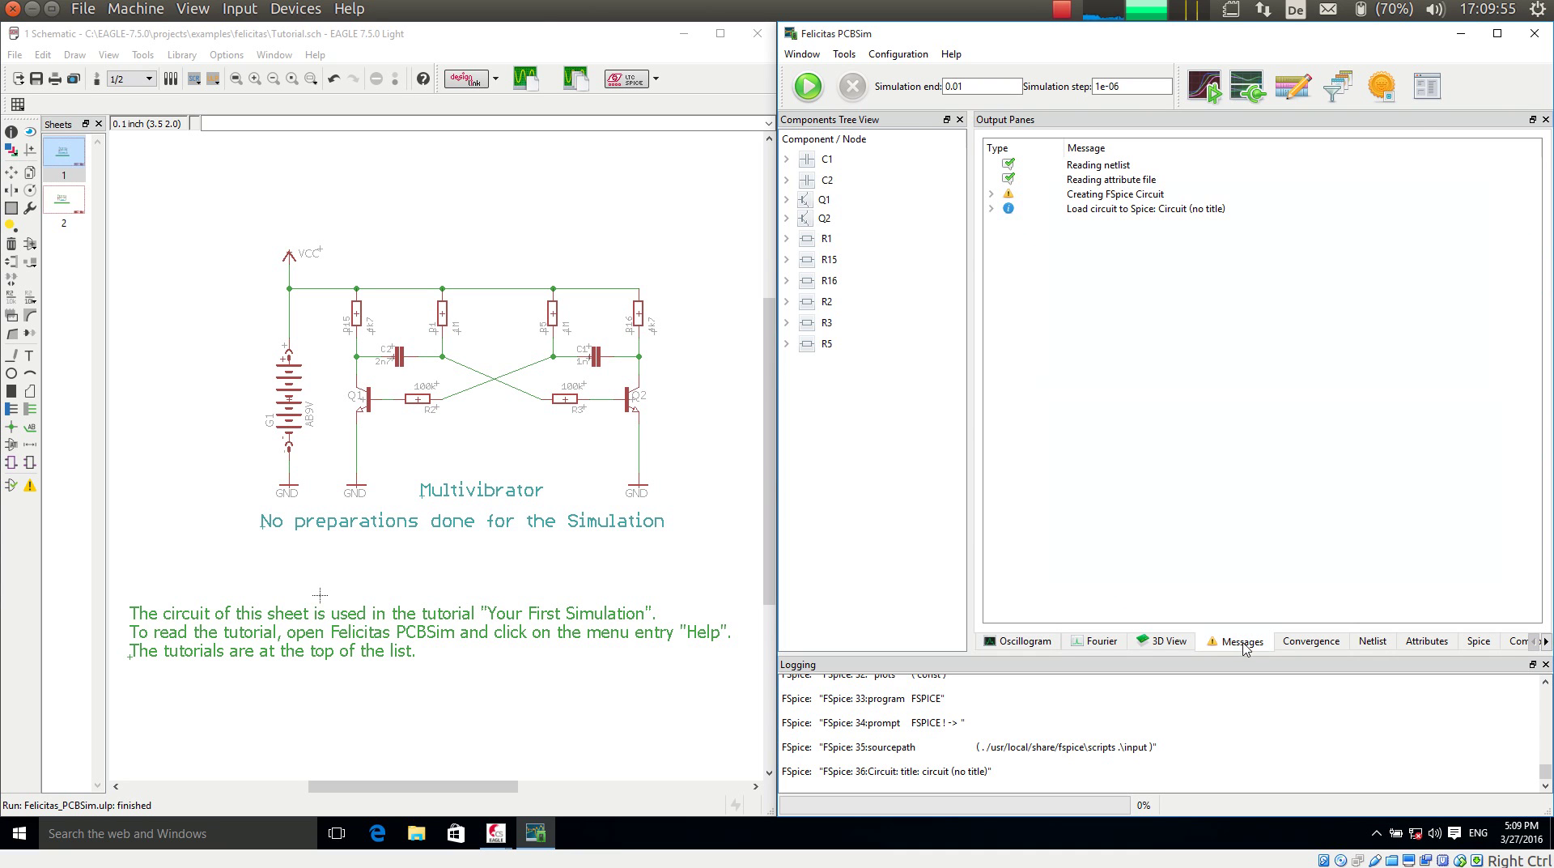
left_click(991, 195)
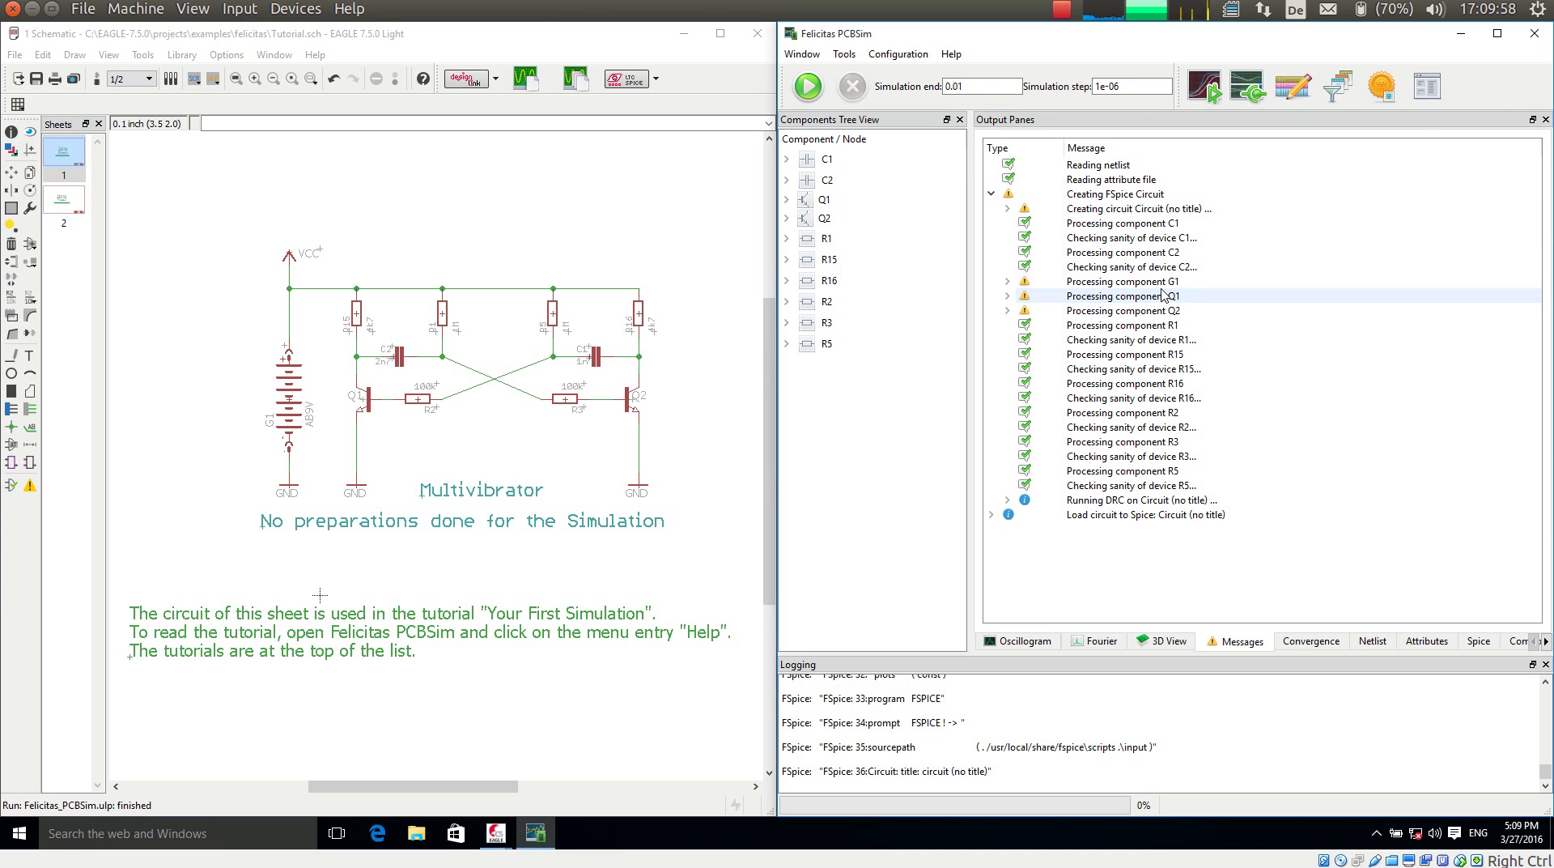
left_click(1008, 283)
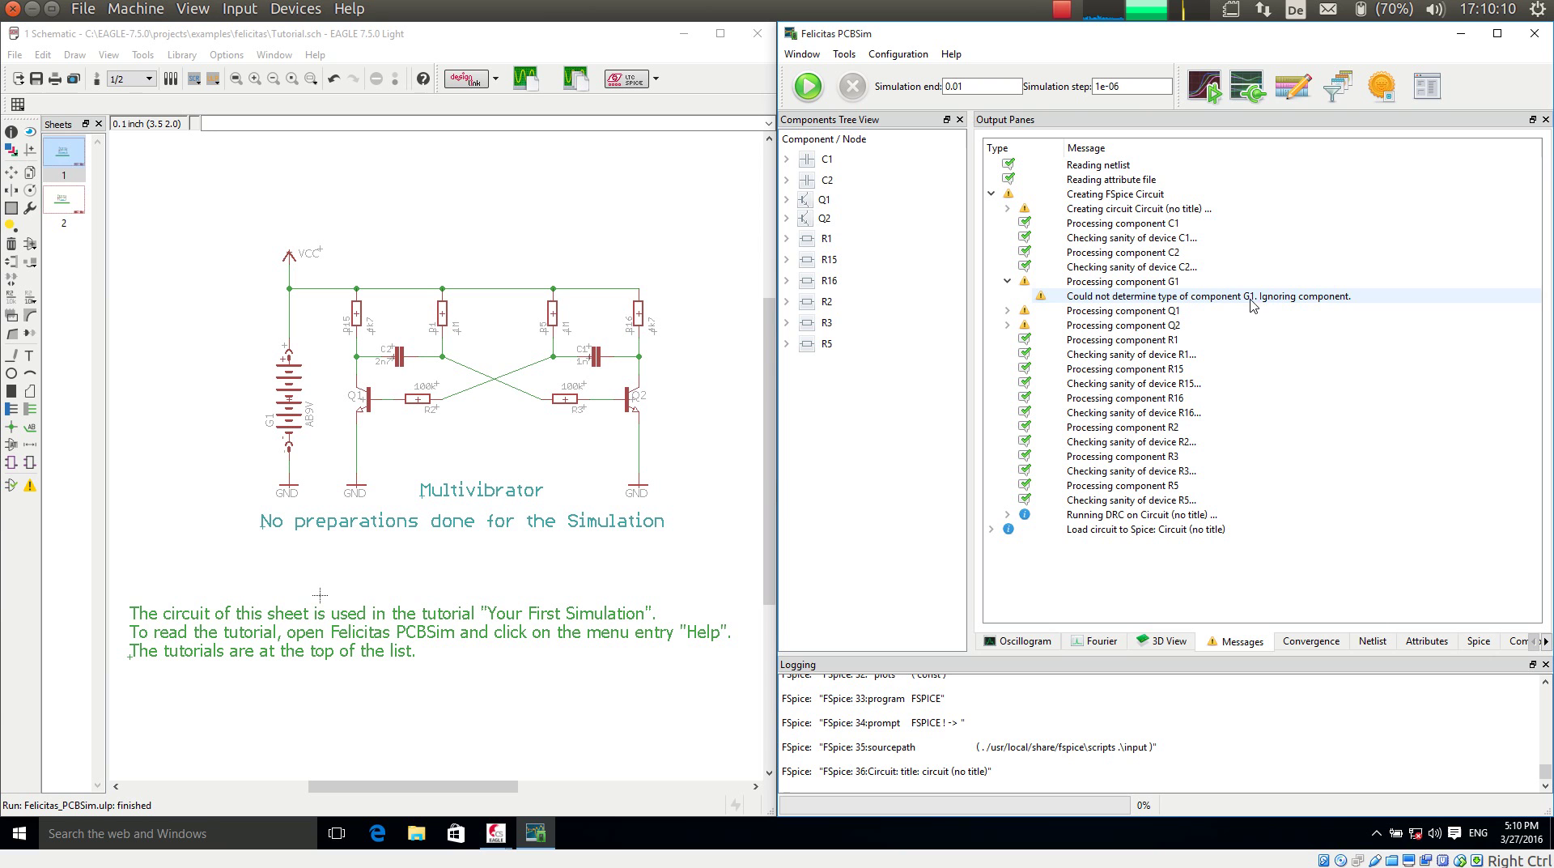
left_click(499, 387)
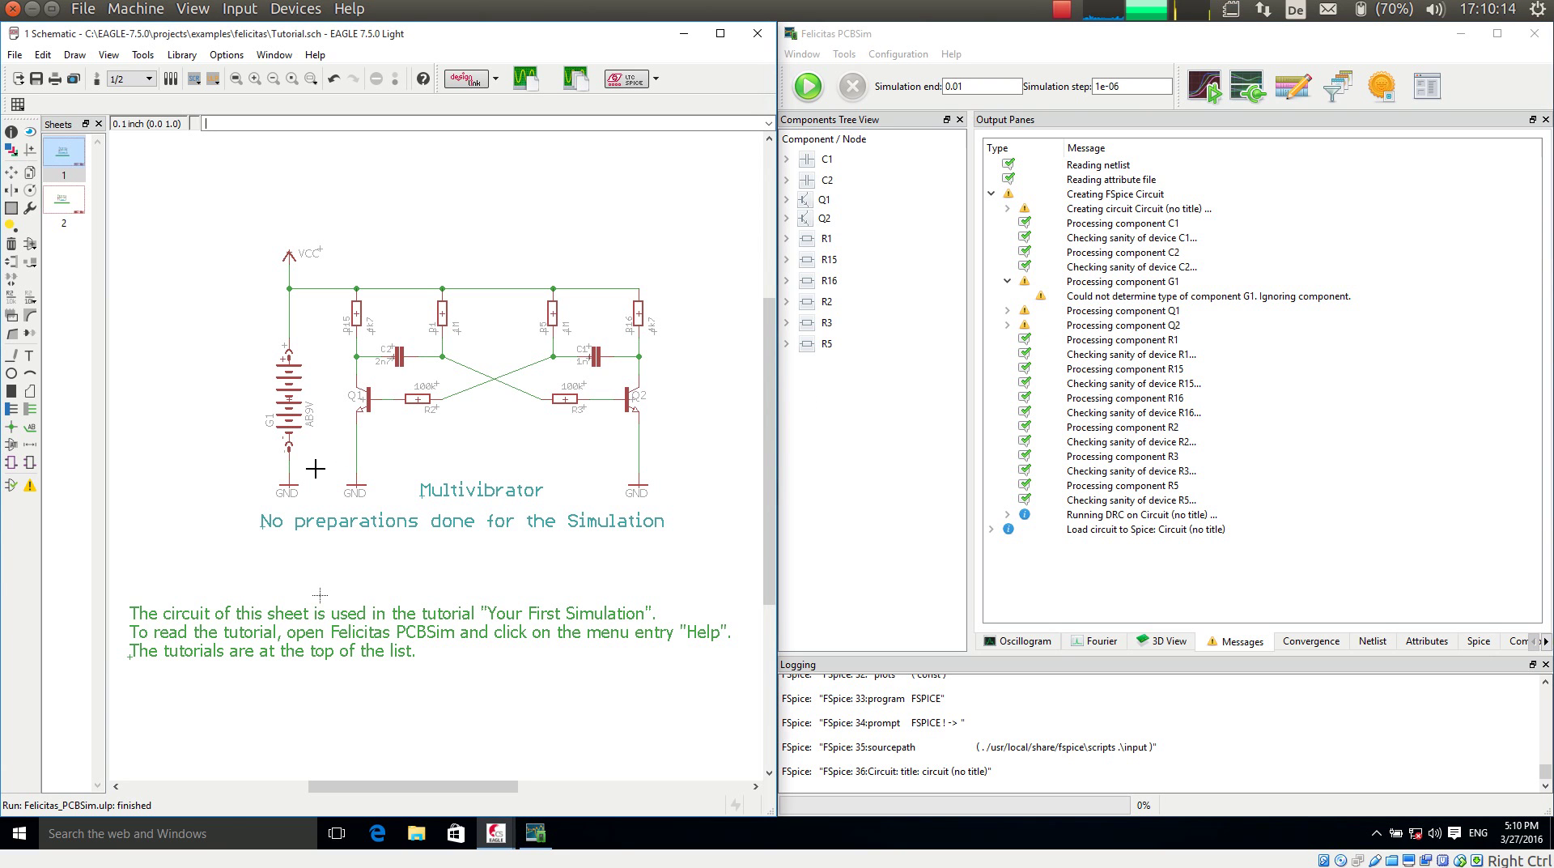
scroll(280, 425, "up", 1)
scroll(279, 425, "up", 1)
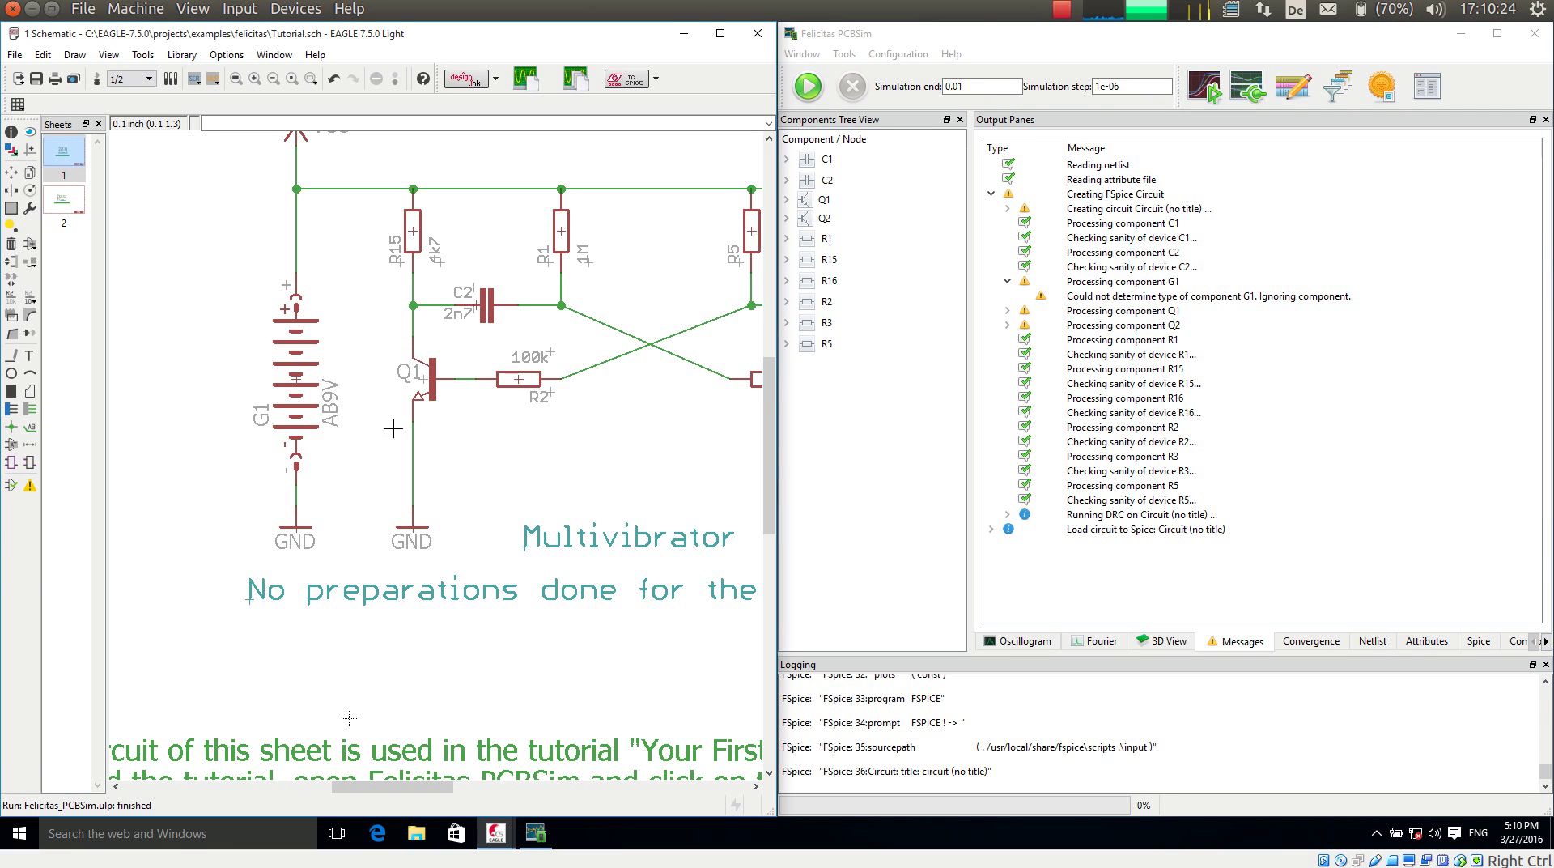
Change battery G1's PCBSim type to V with a DC value of 9.
right_click(297, 368)
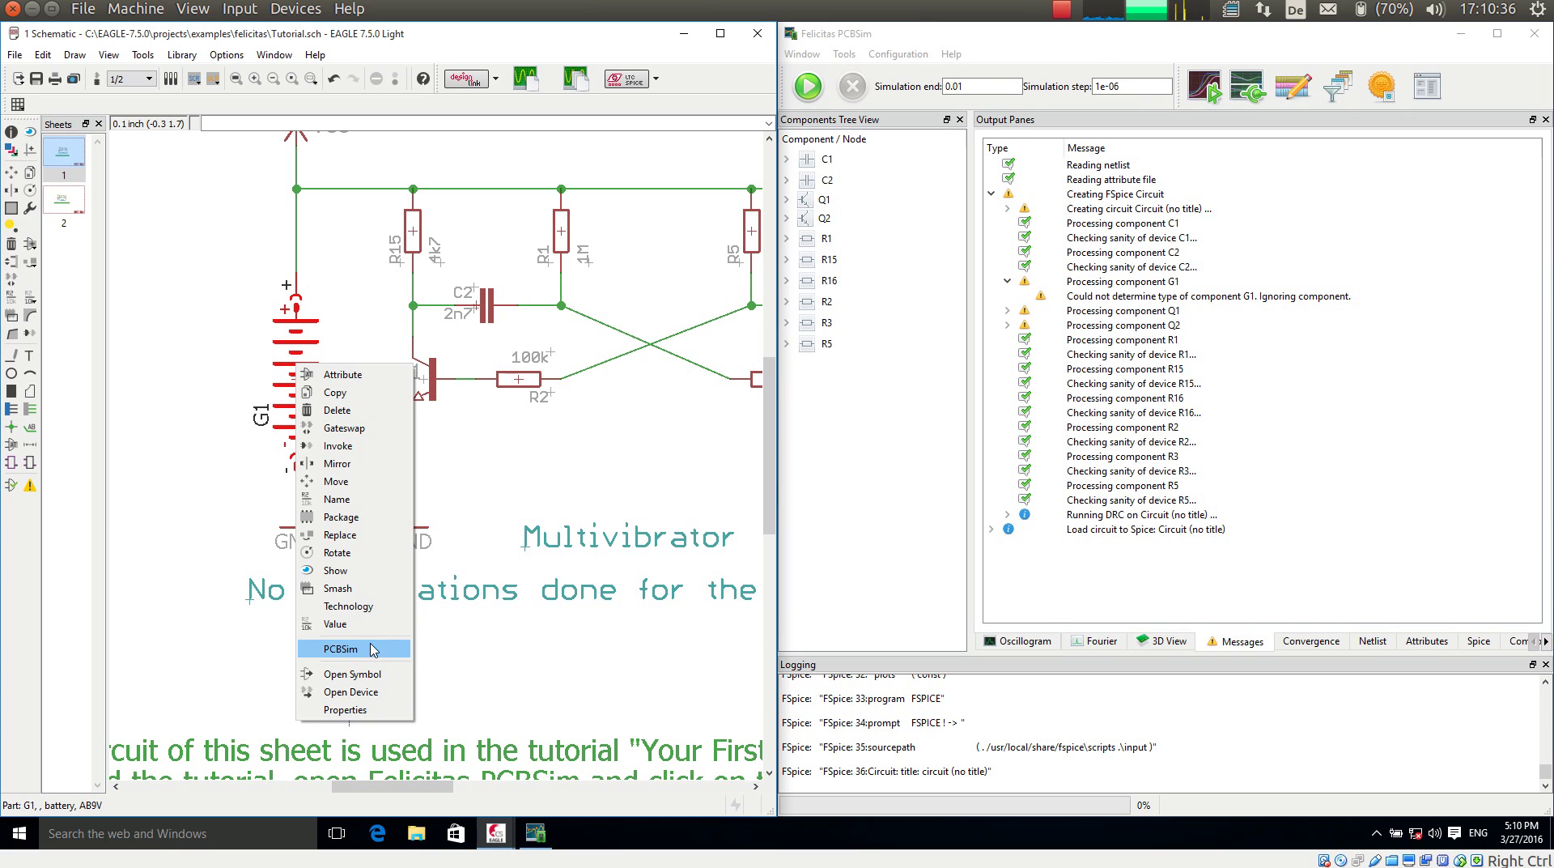
left_click(376, 654)
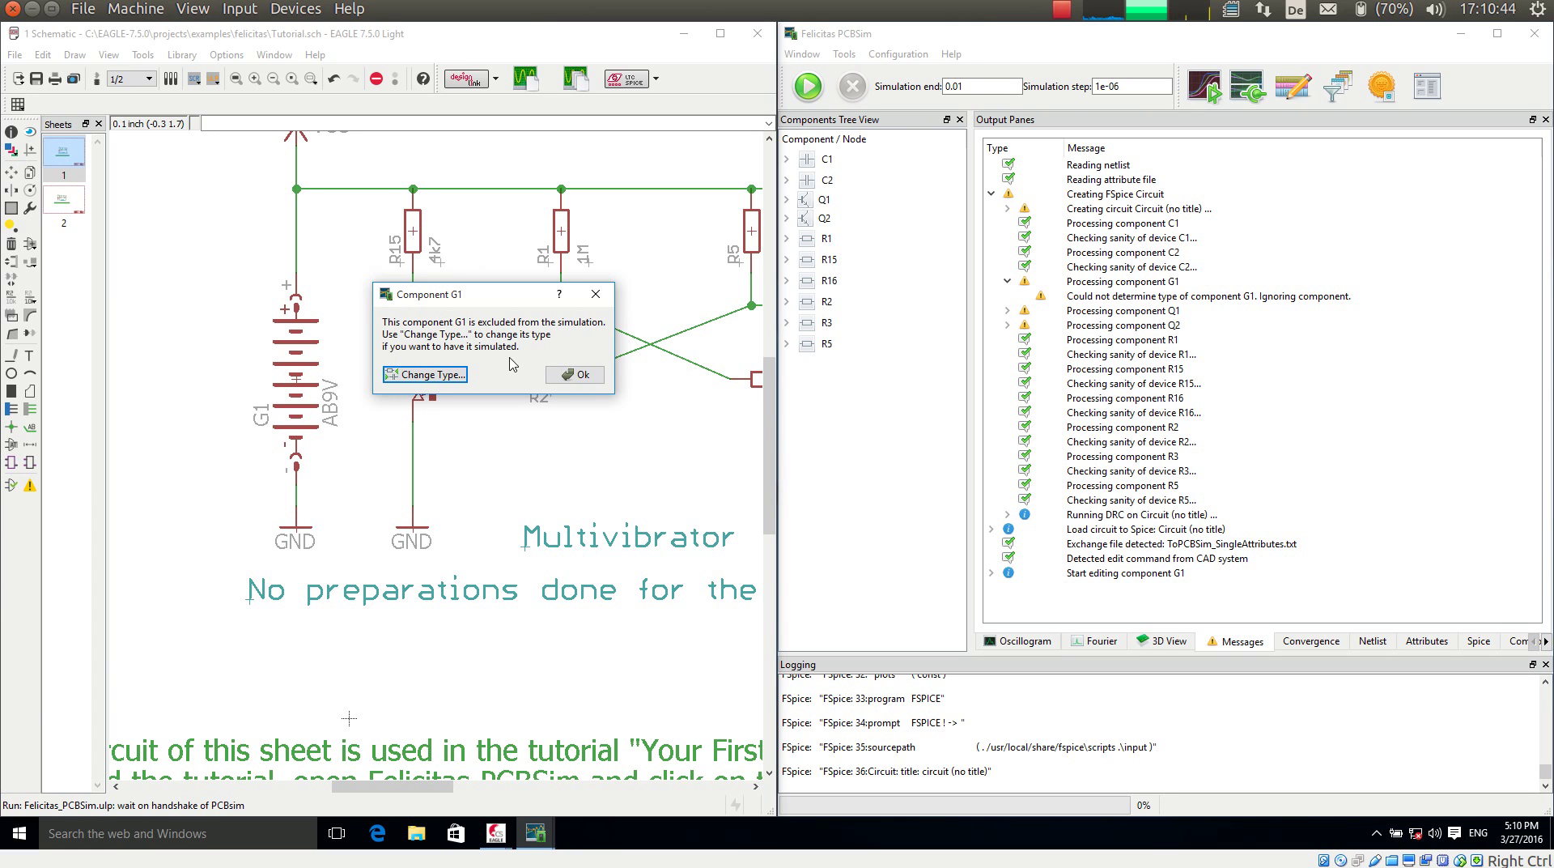
left_click(432, 376)
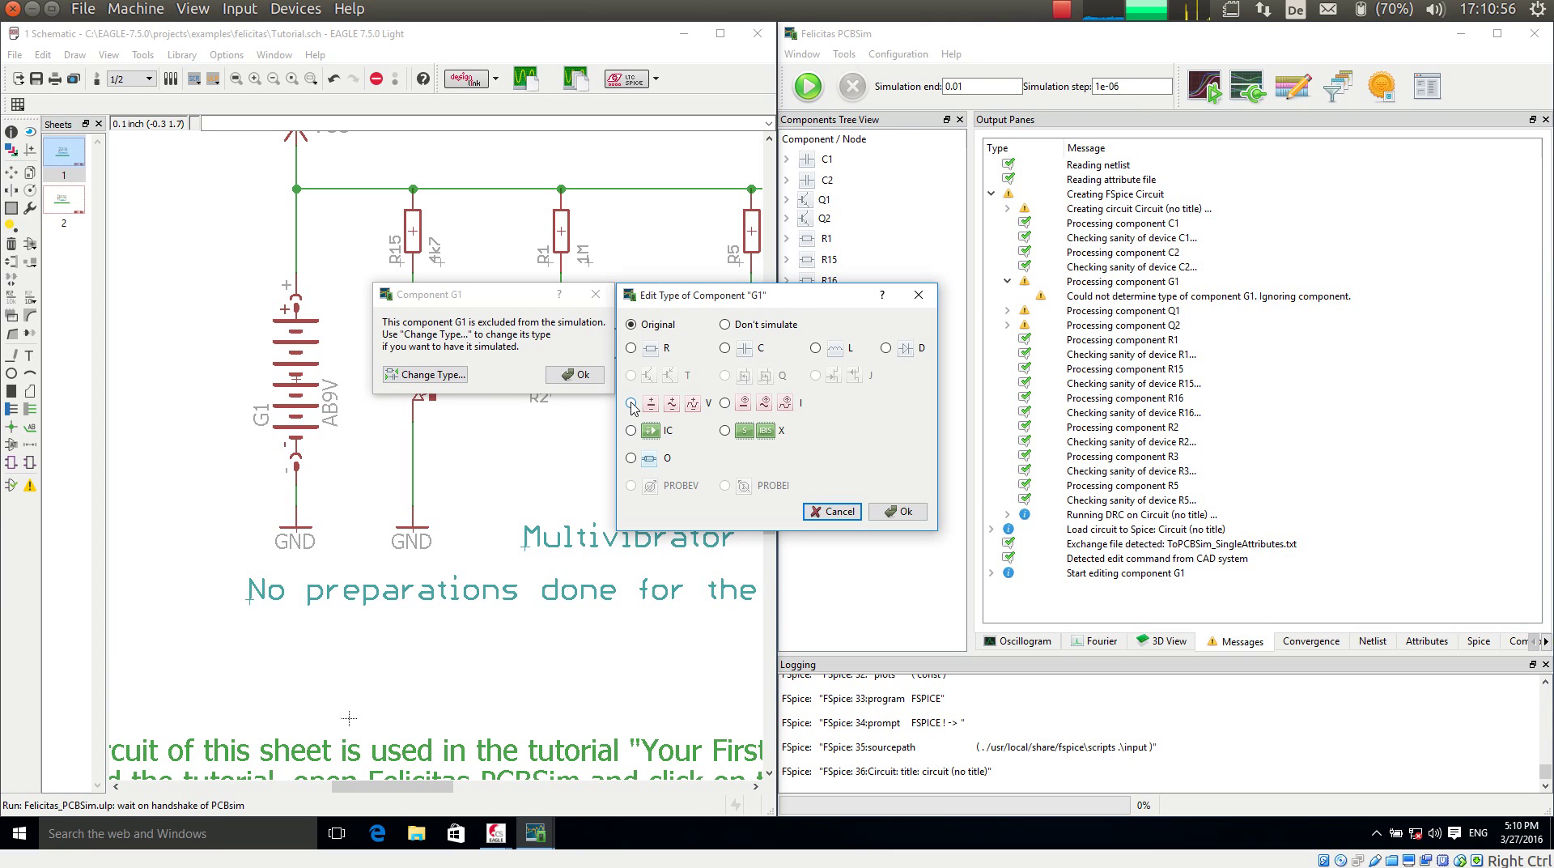
left_click(896, 510)
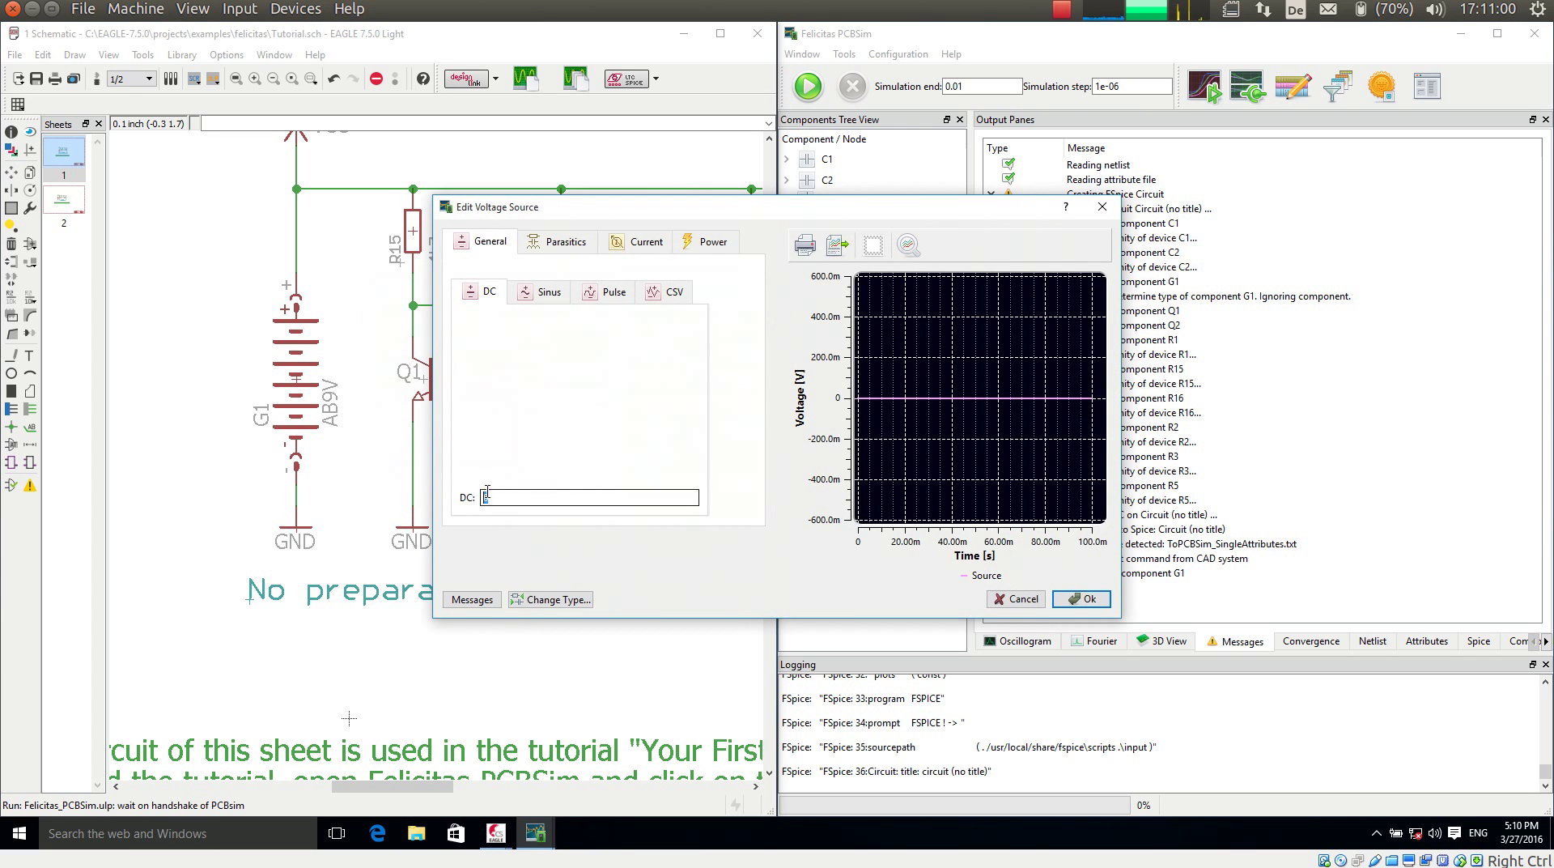
type("9")
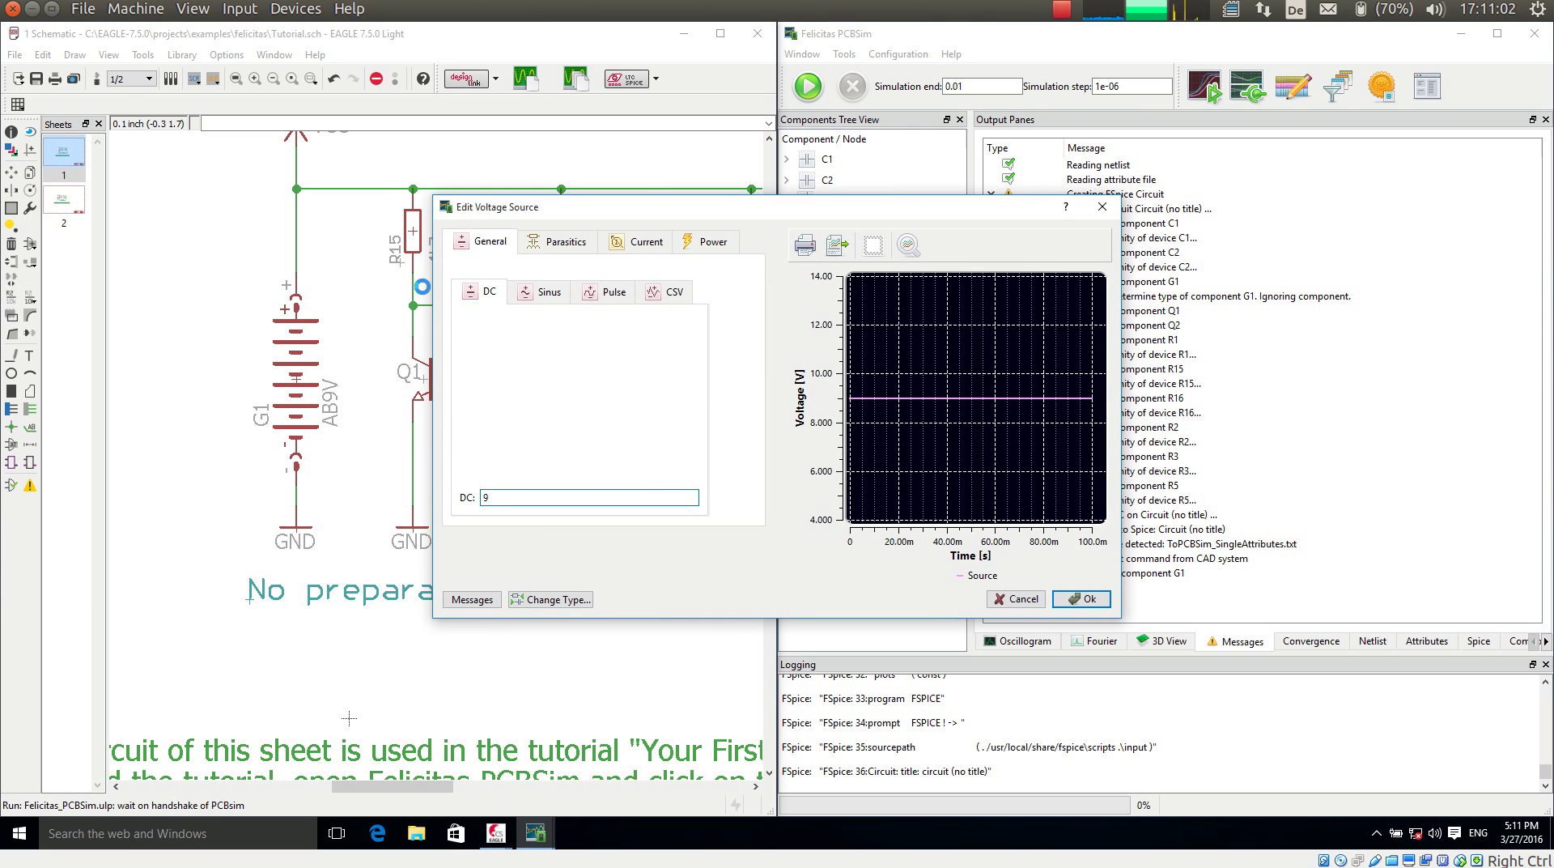
left_click(1081, 599)
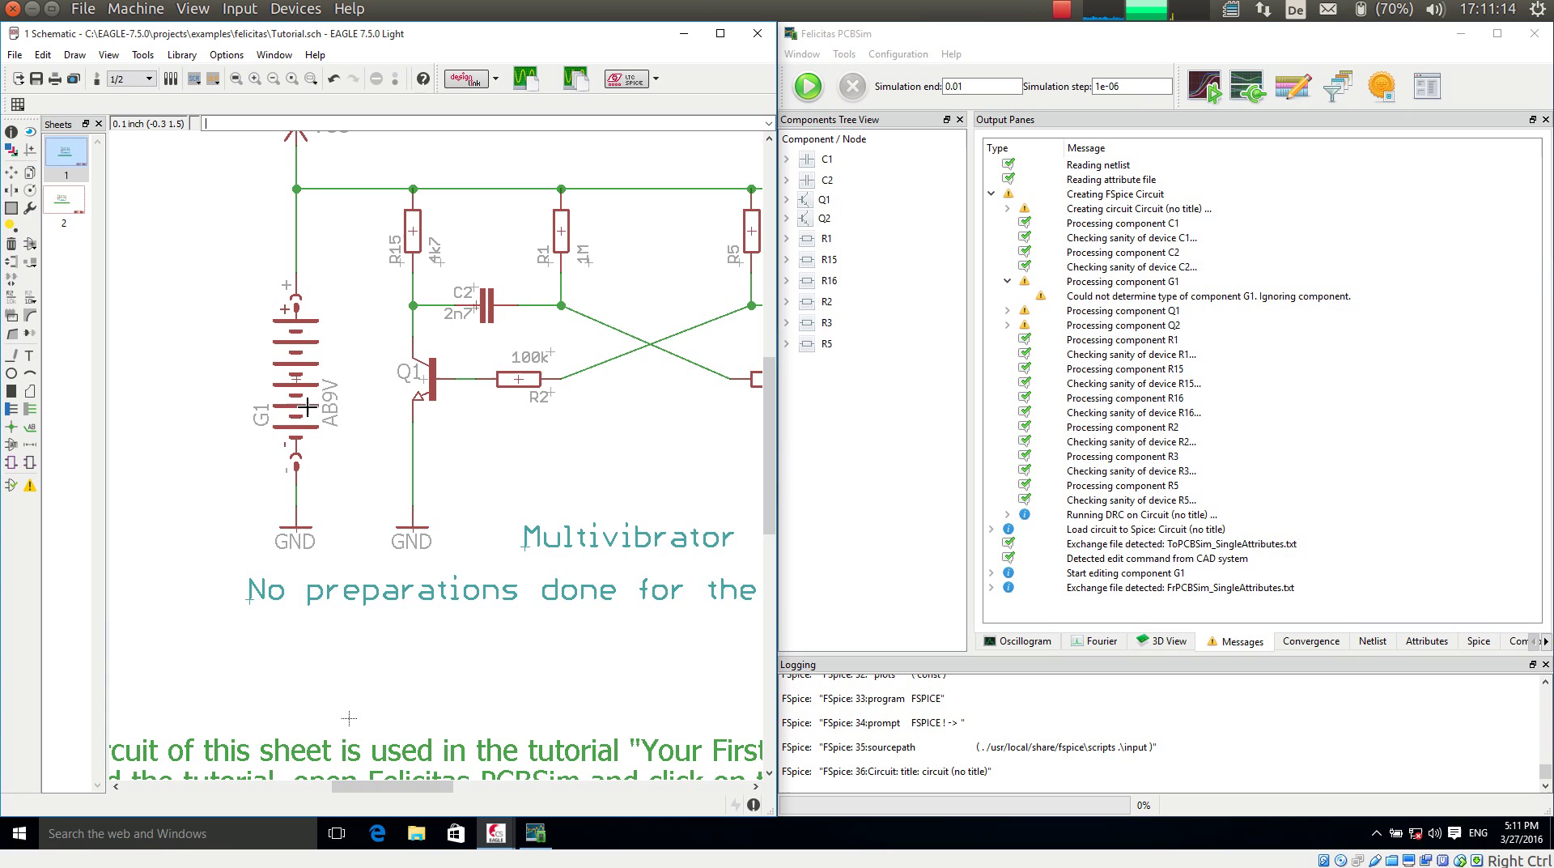
Zoom out and resend the current sheet from EAGLE to PCBSim.
scroll(273, 407, "down", 2)
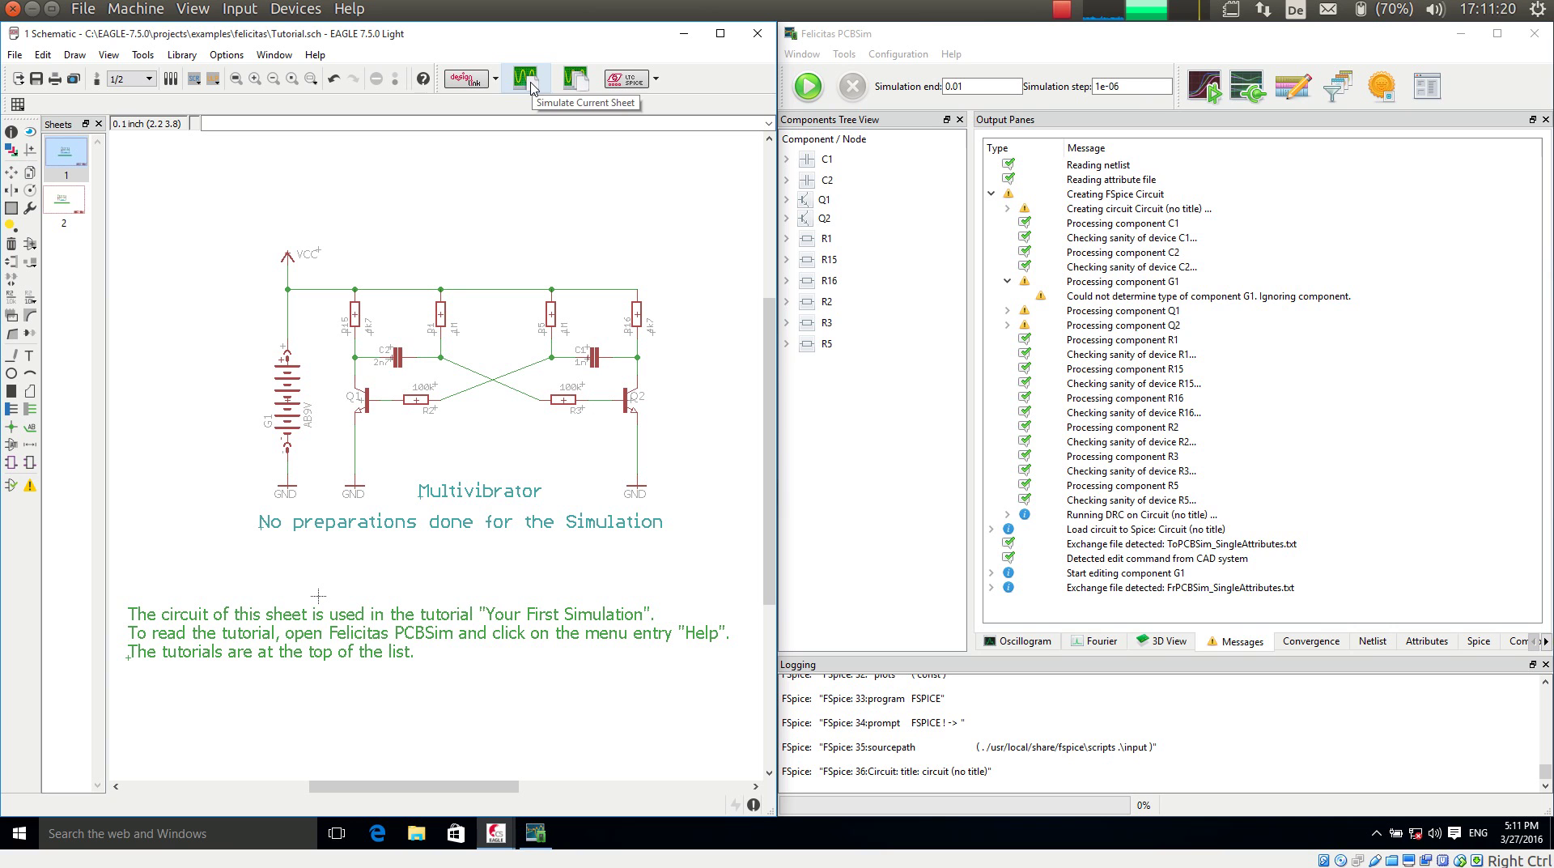
left_click(527, 80)
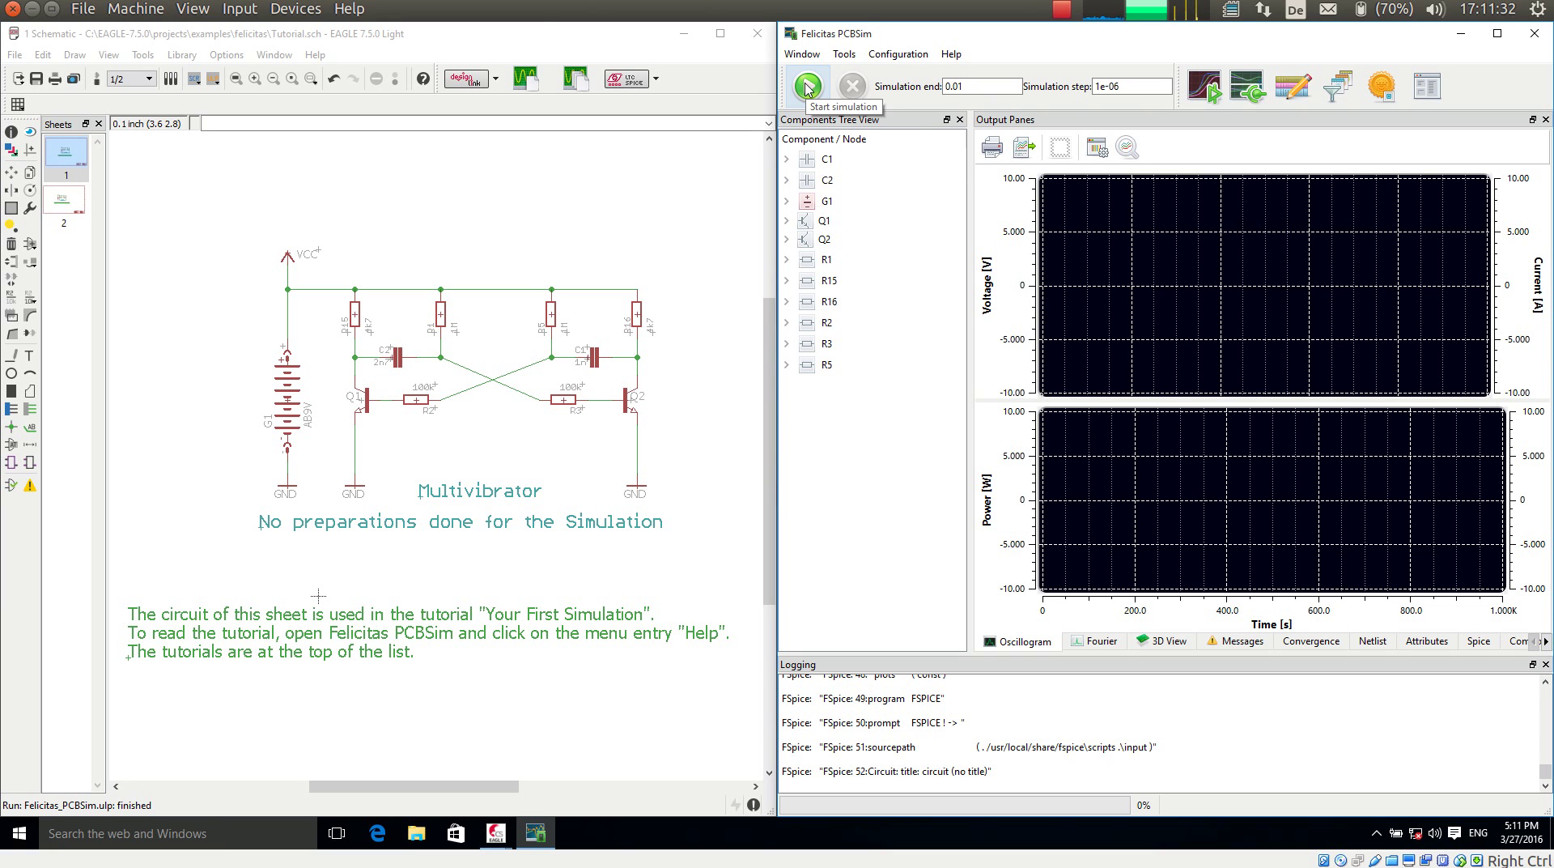
Start the simulation and plot Q1's Pin C voltage as a square wave.
left_click(807, 88)
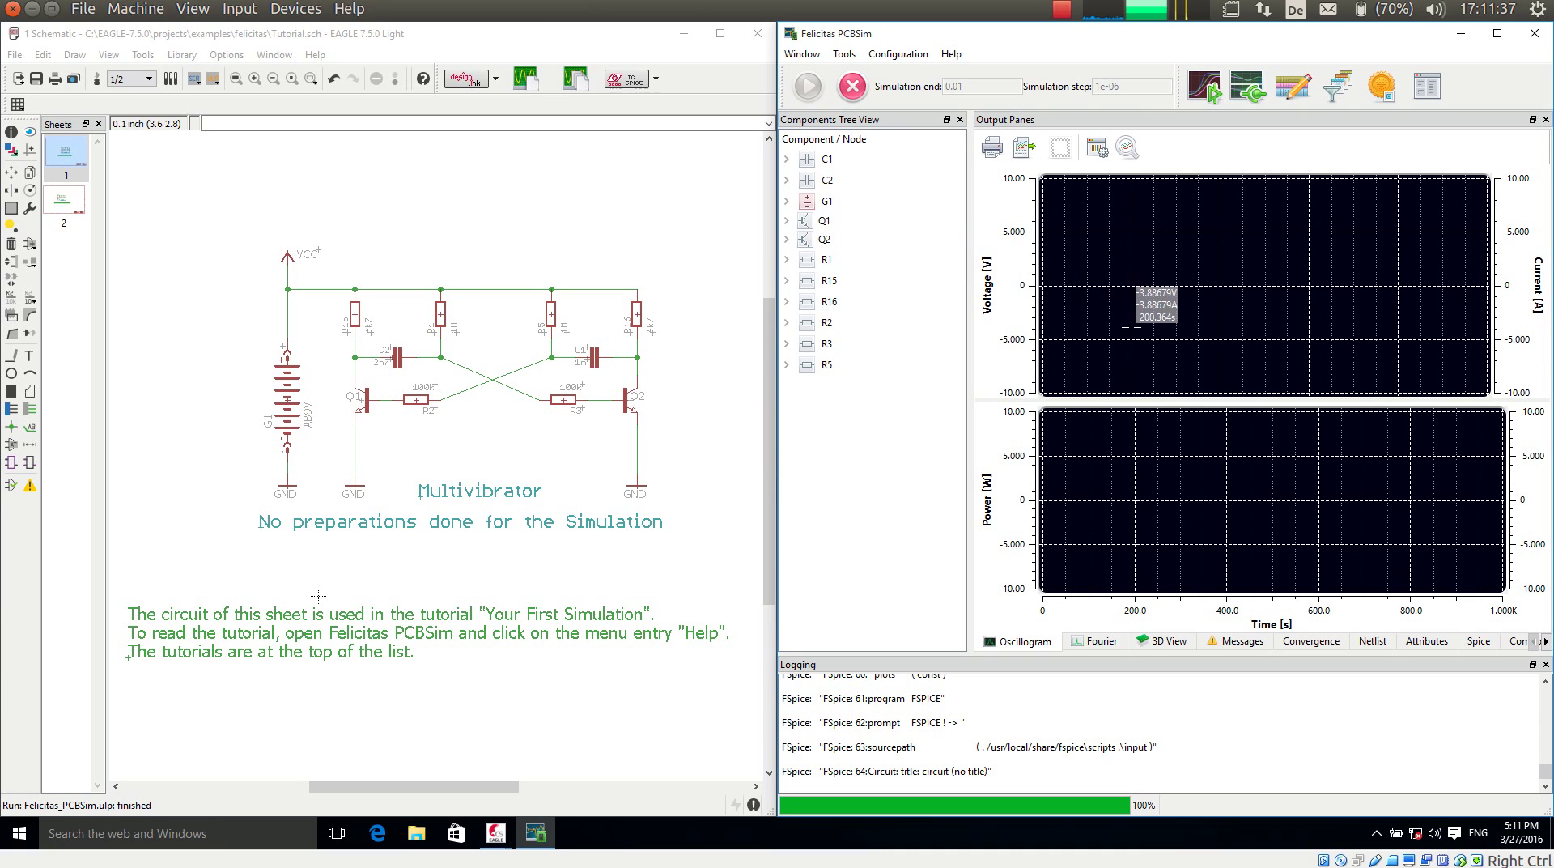
left_click(787, 221)
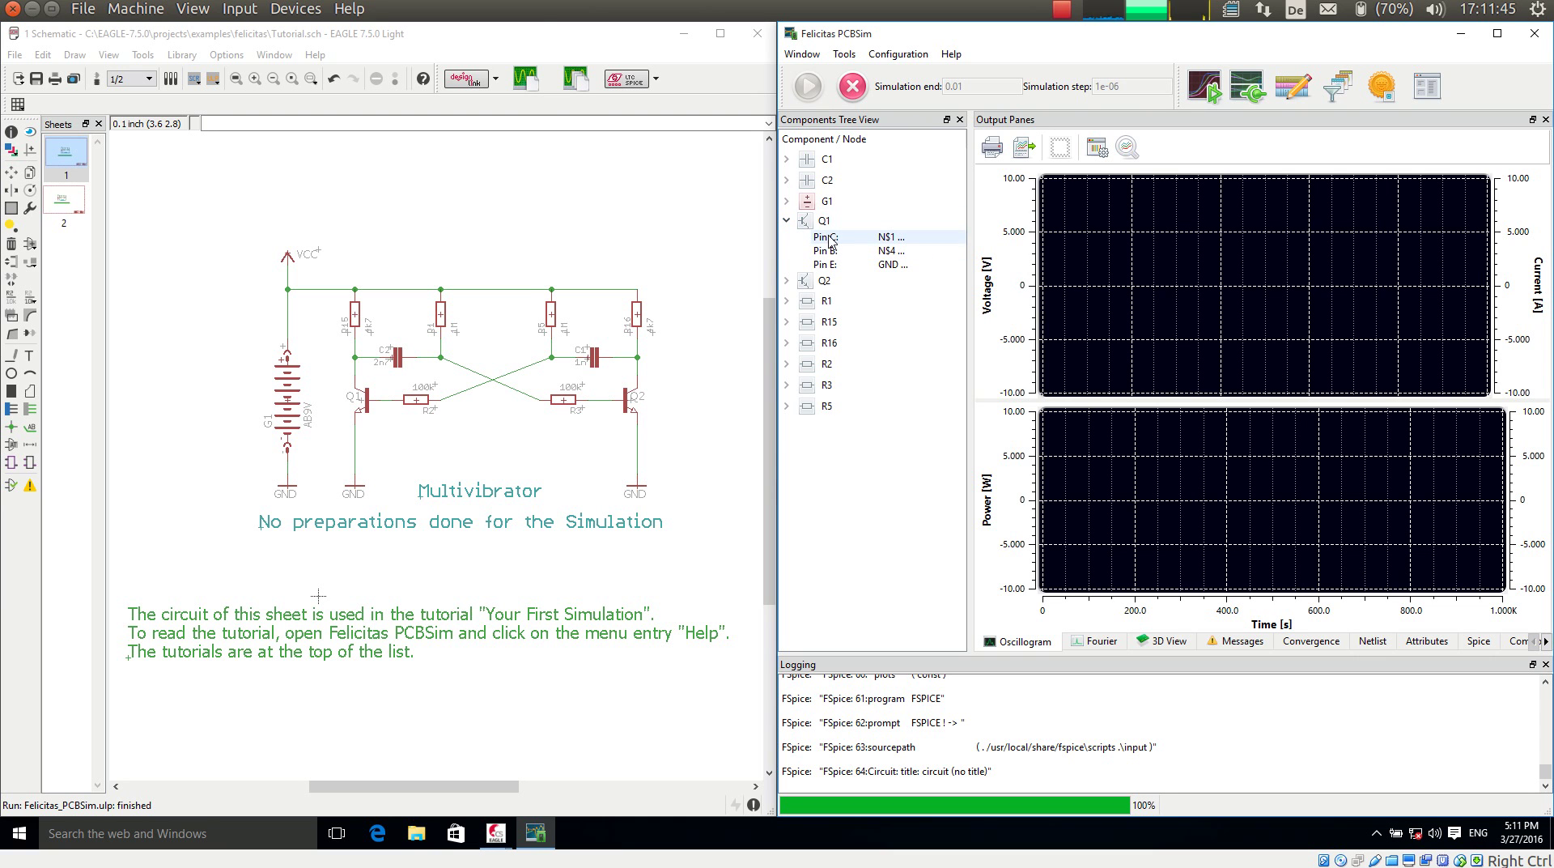
left_click(827, 239)
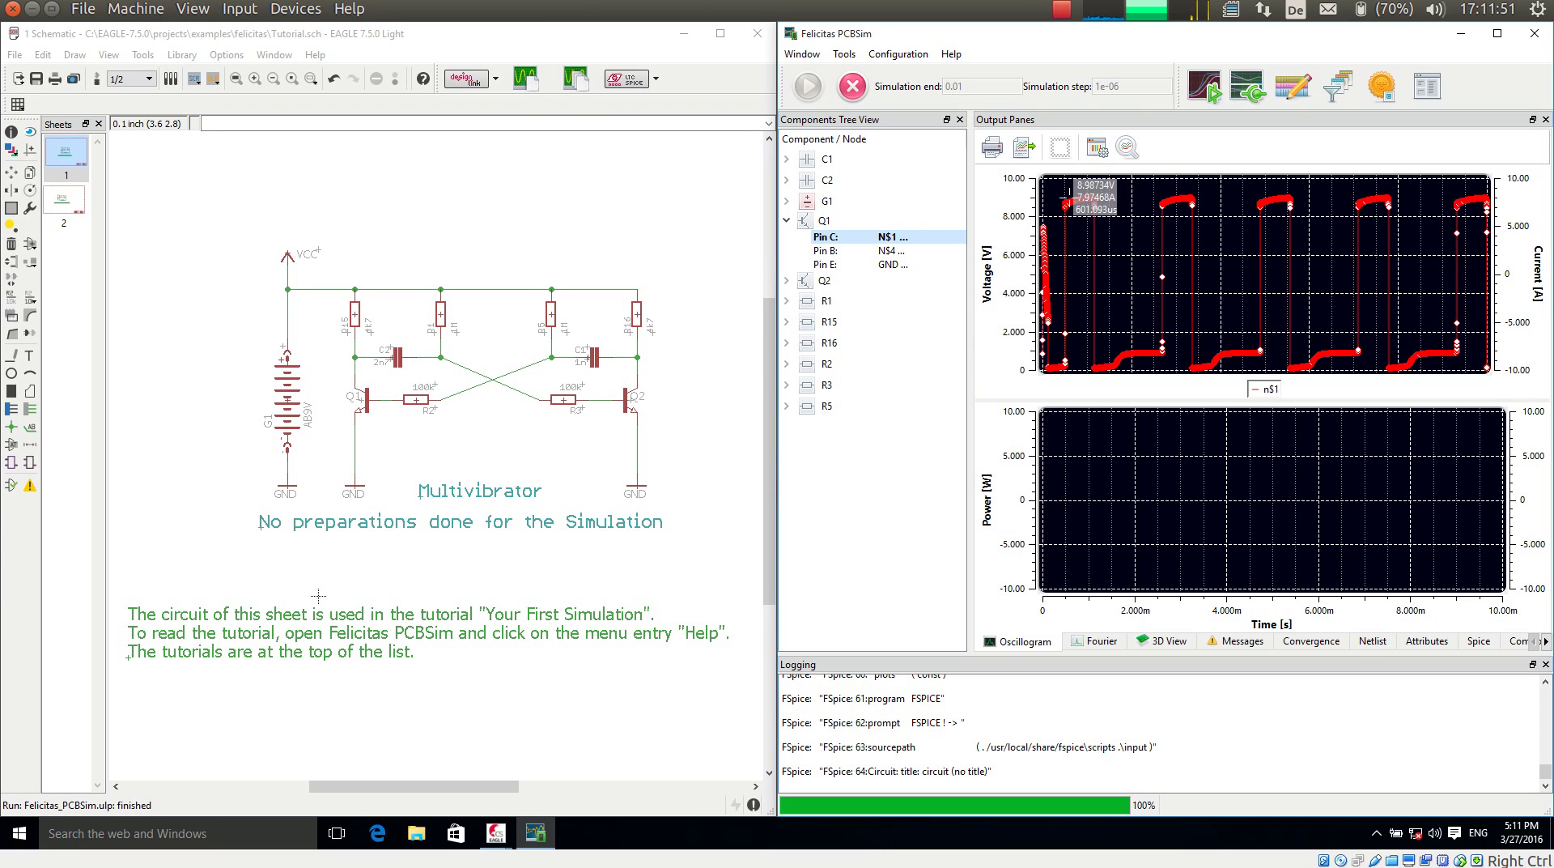
mouse_move(1142, 188)
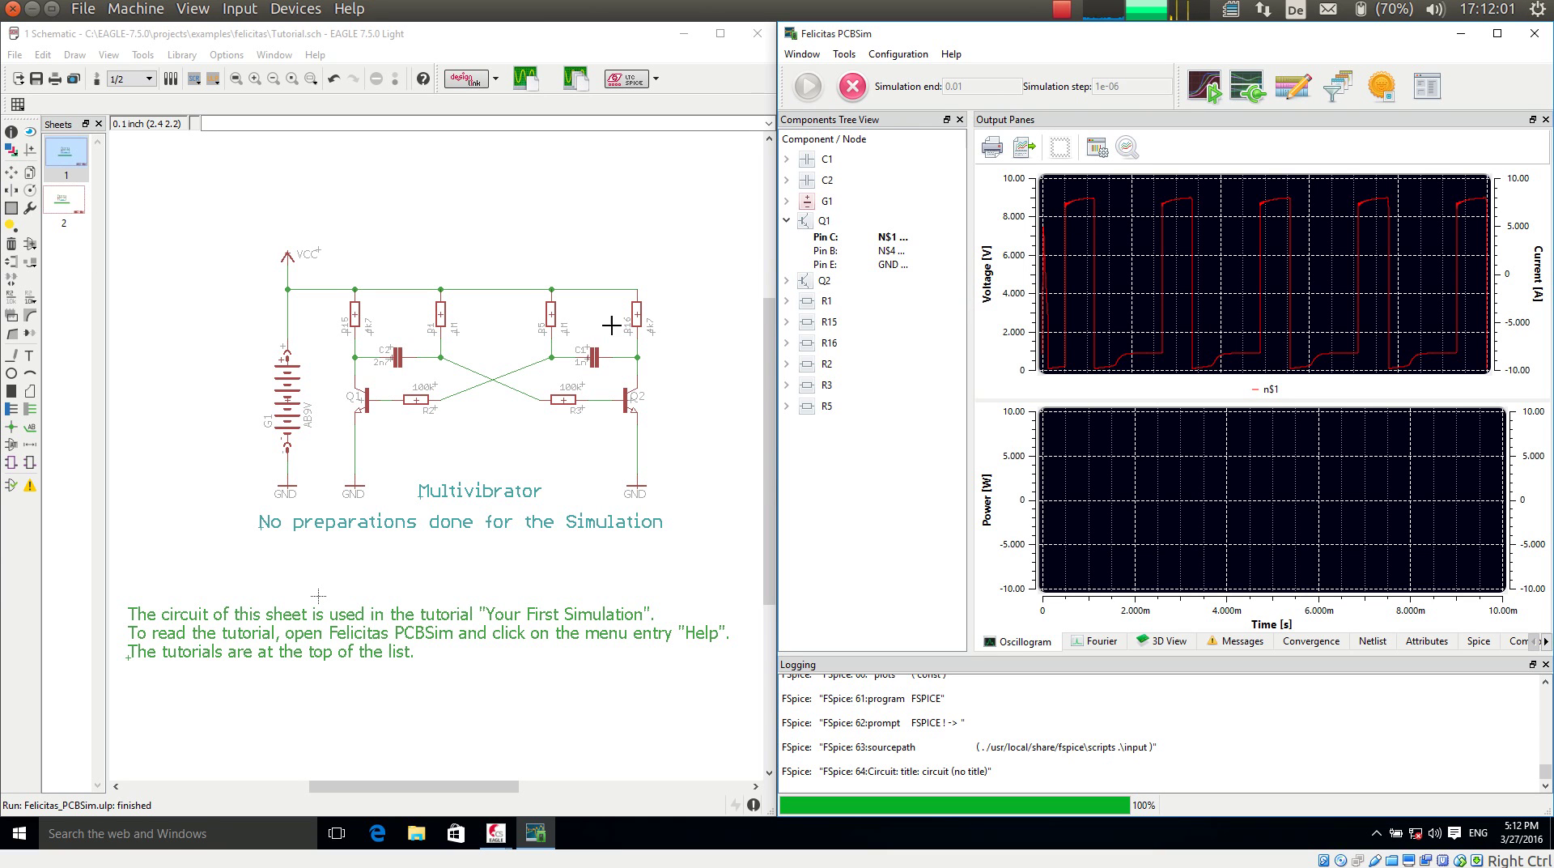
Run 'add probe' on the EAGLE command line, producing the 'Device not found: probev' error.
left_click(234, 123)
scroll(308, 365, "up", 1)
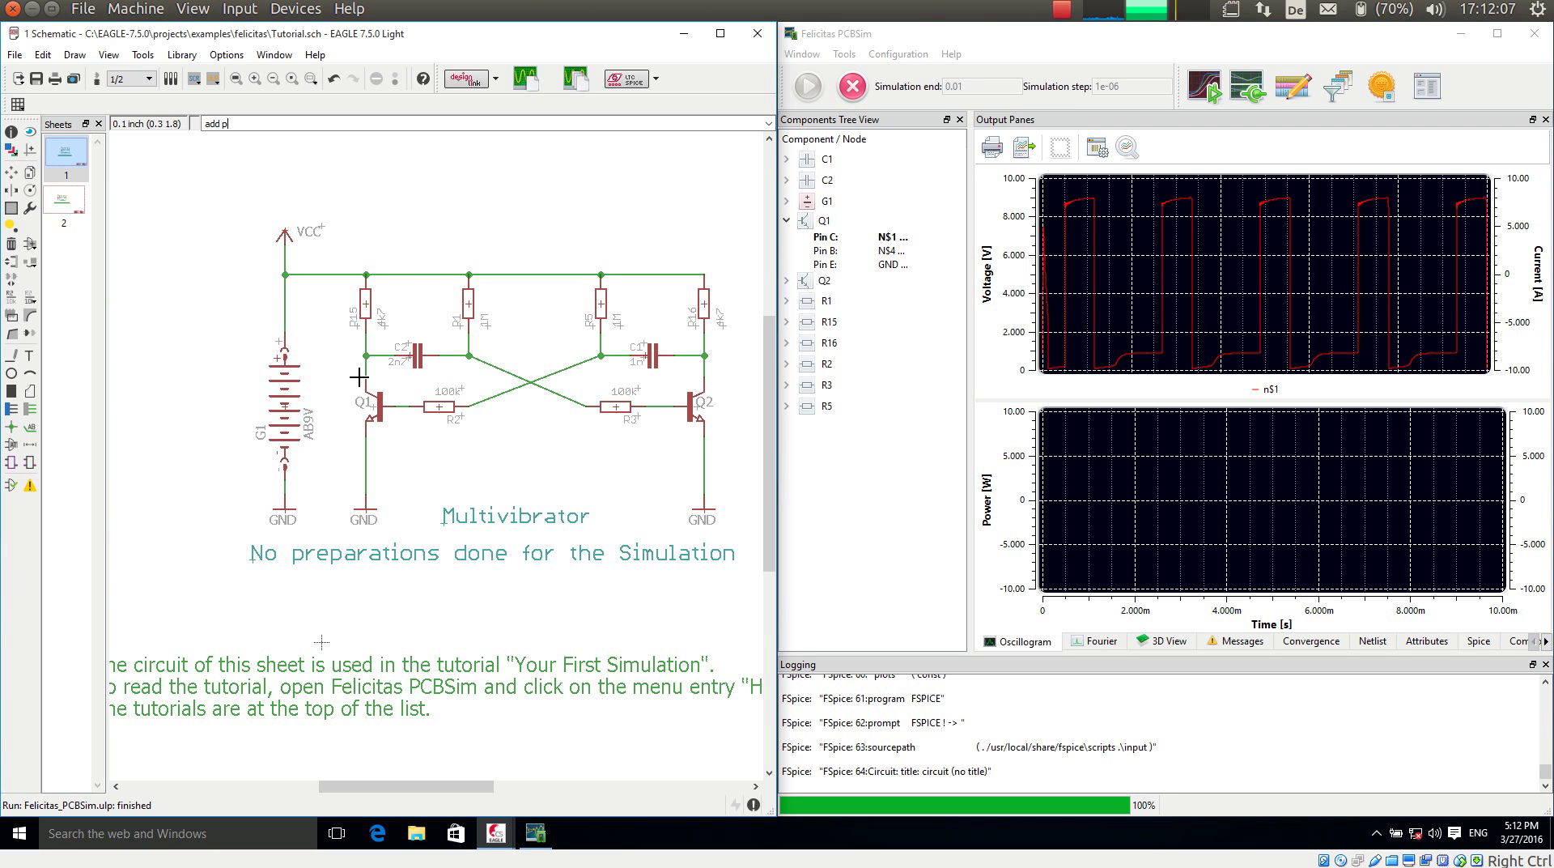
key("Return")
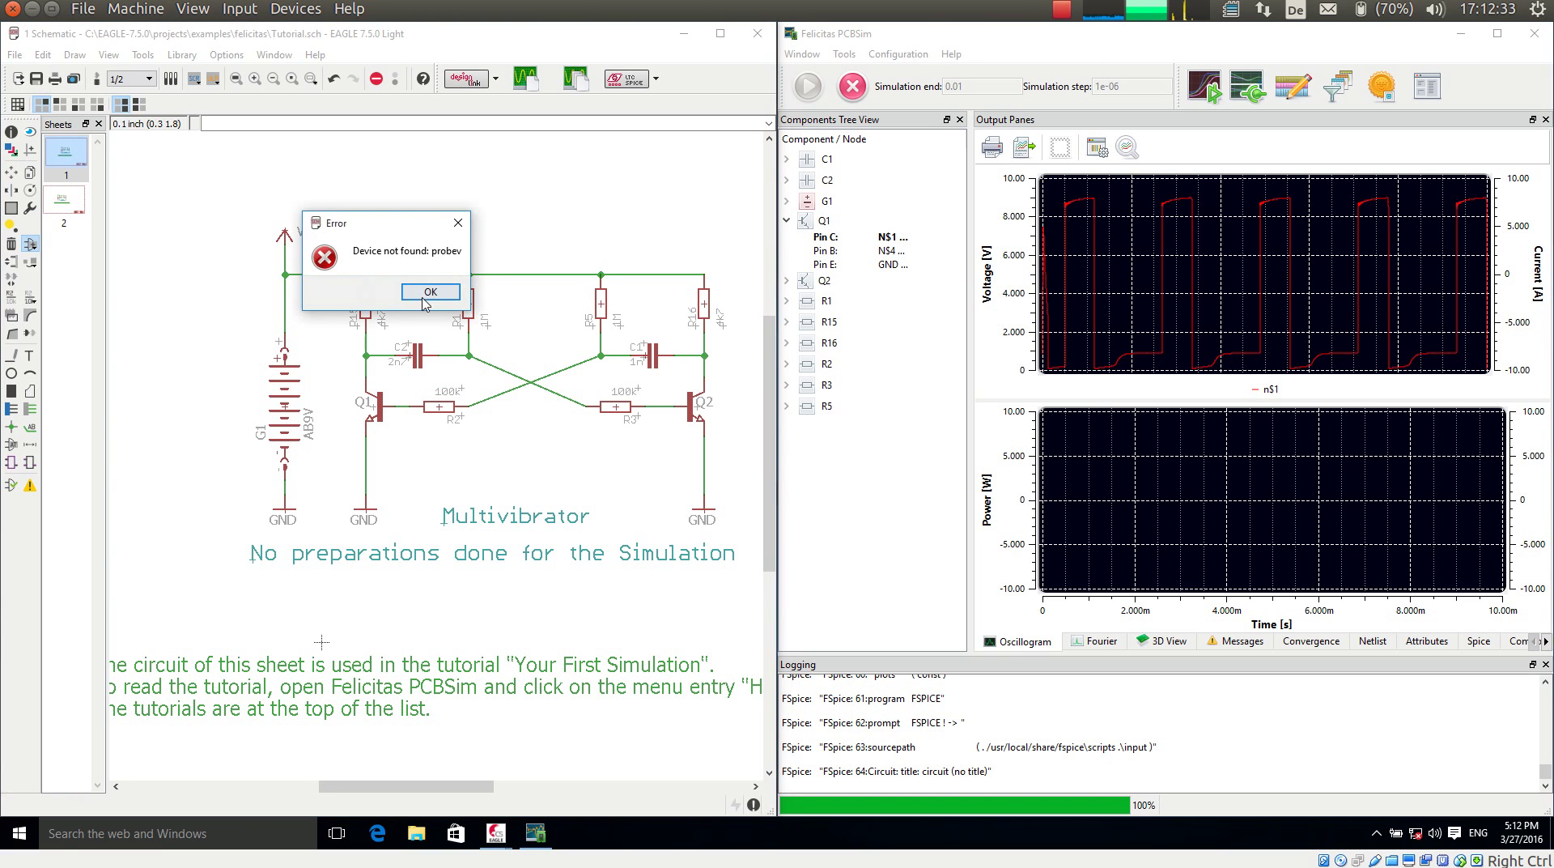
Dismiss the error and load lbr/felicitas/felicitas-simulation.lbr with the 'use' command.
left_click(430, 299)
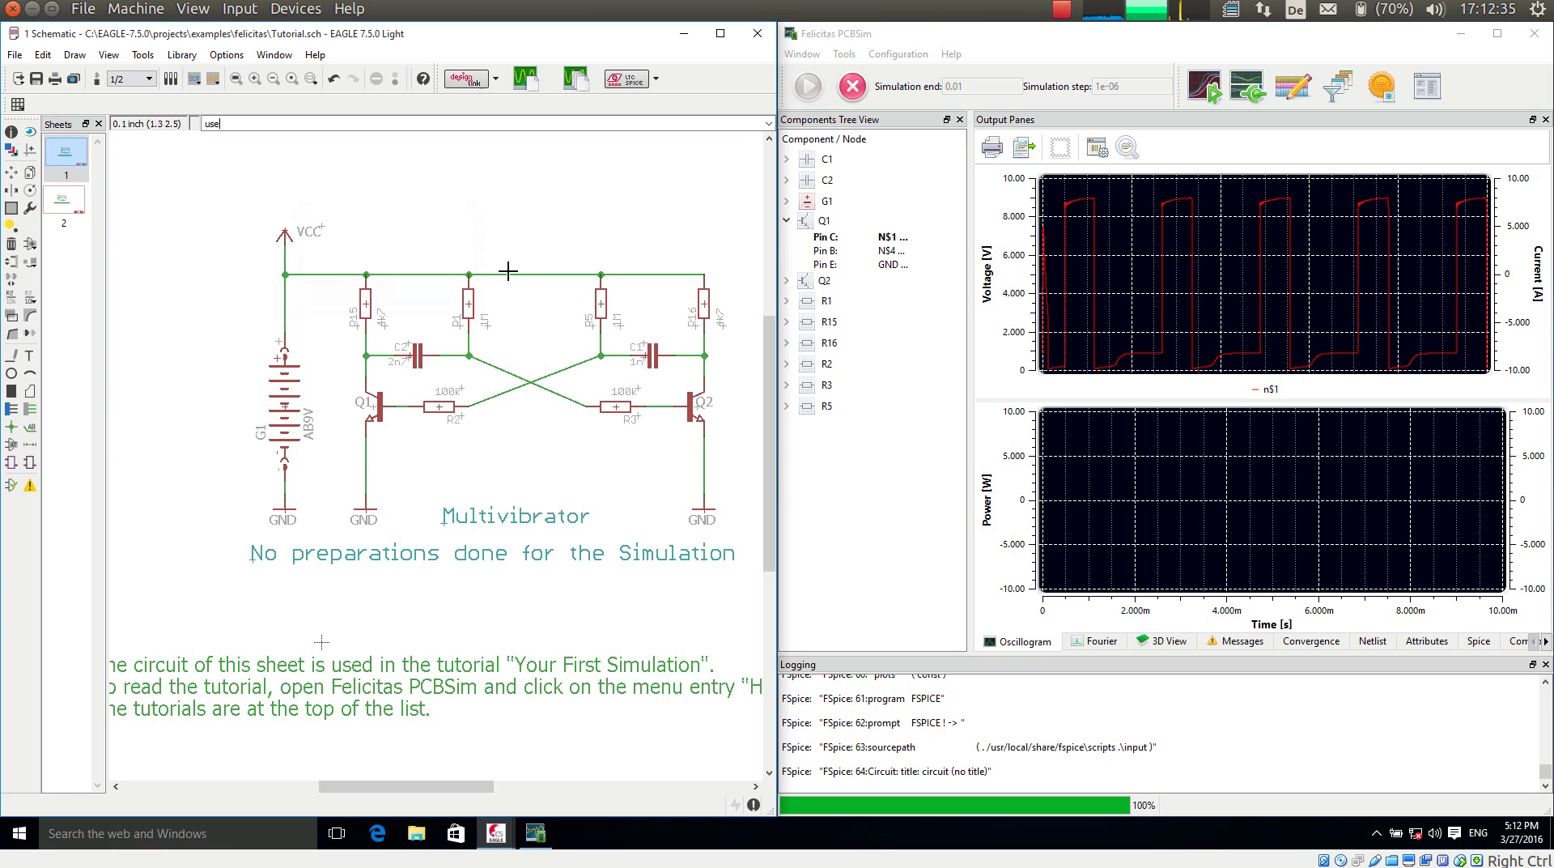
type("use")
key("Return")
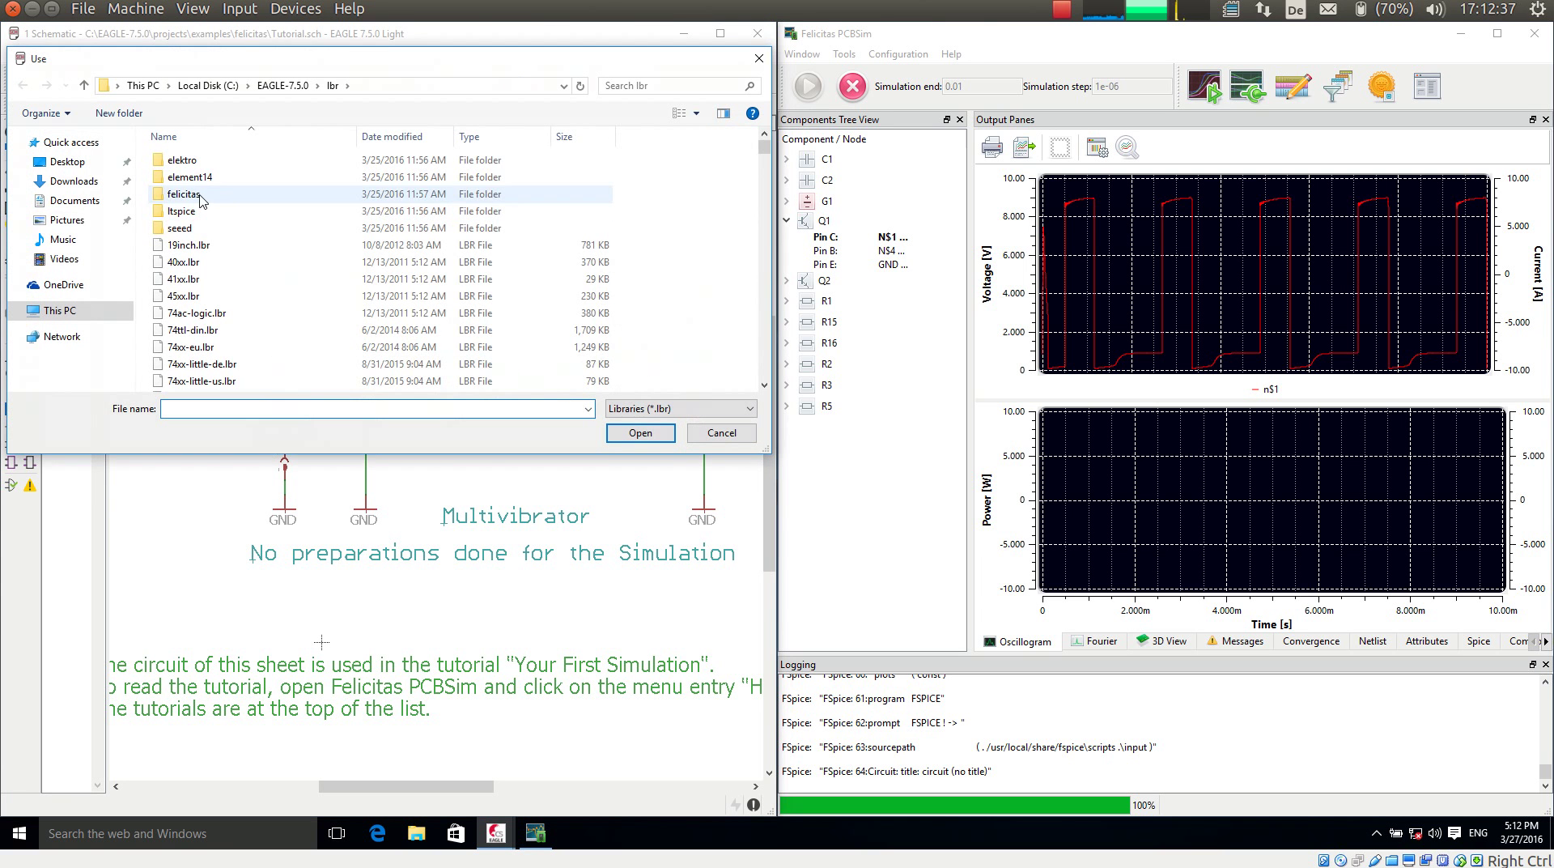
double_click(184, 194)
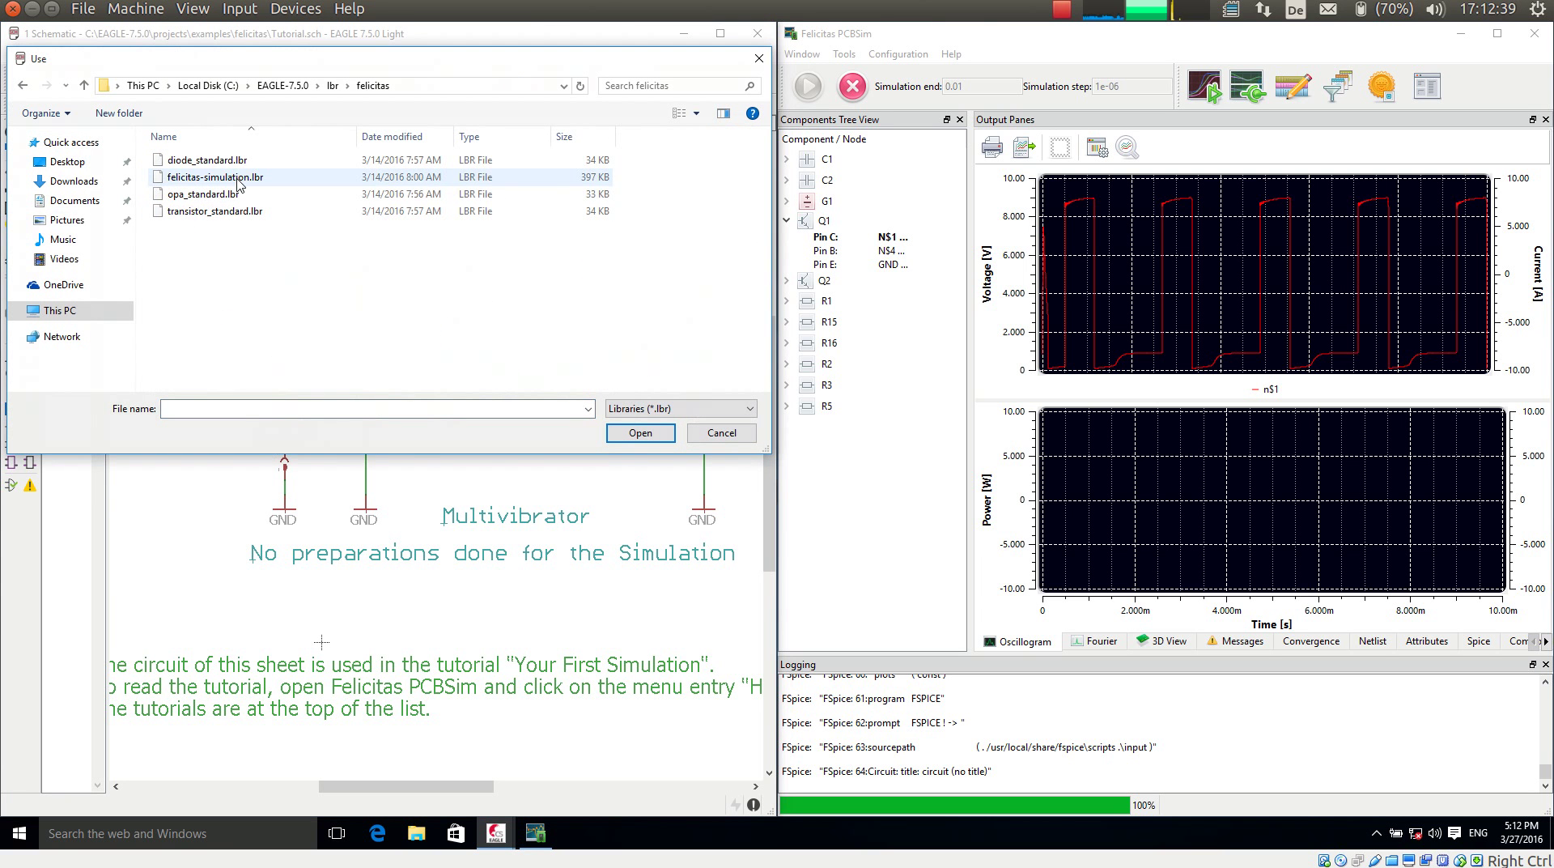
double_click(238, 186)
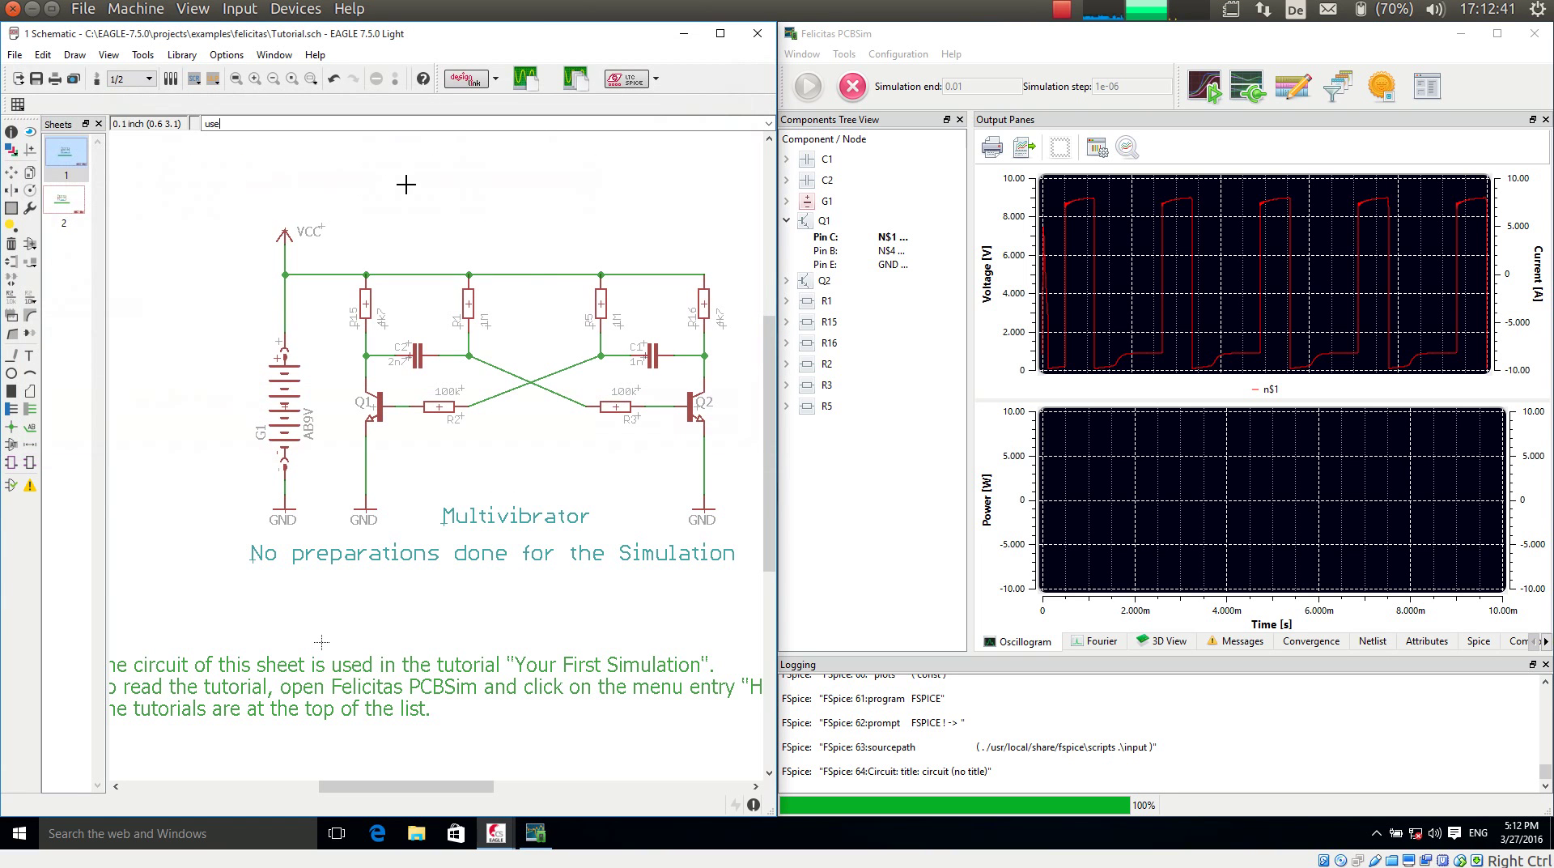
Place one PROBEV voltage probe on the node below R15 with 'add probev'.
type("add probev")
key("Return")
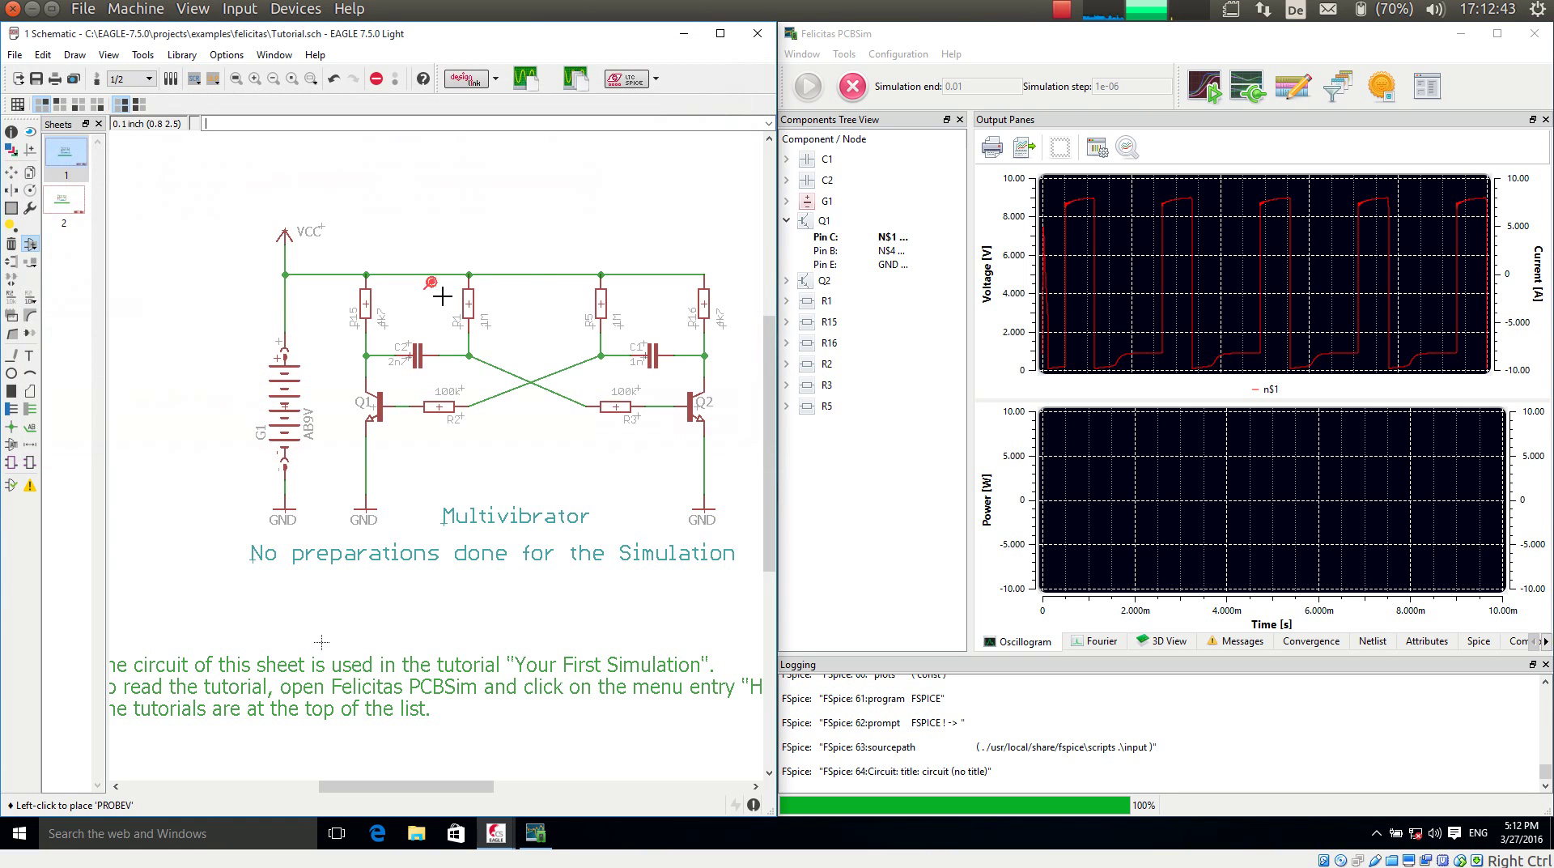
left_click(380, 333)
key("Escape")
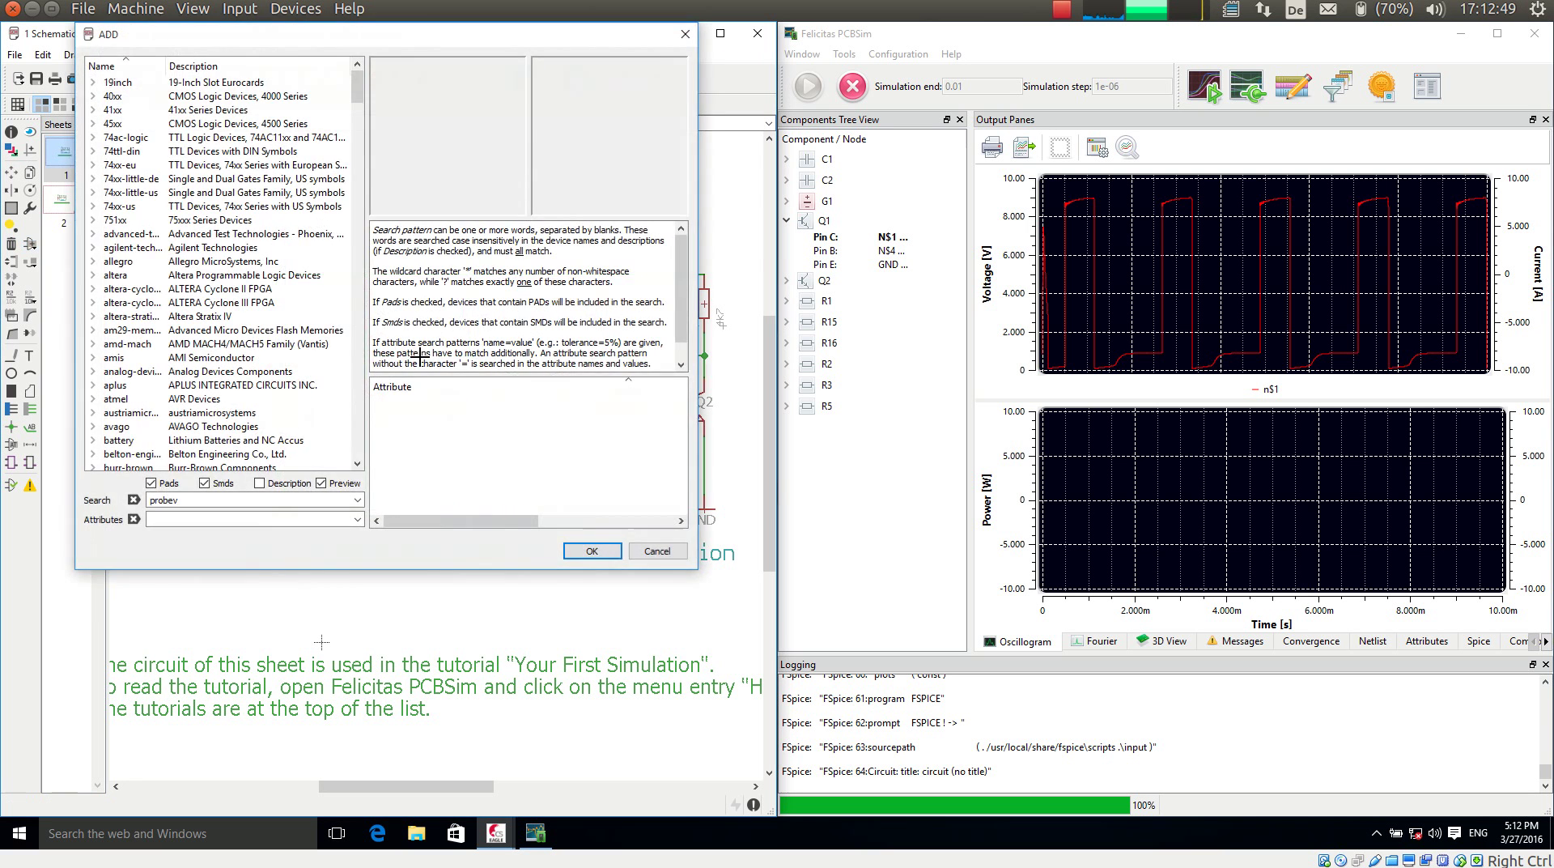
key("Escape")
Give the PROBEV probe's PCBSim trace a white colour and width 2.
scroll(391, 347, "up", 5)
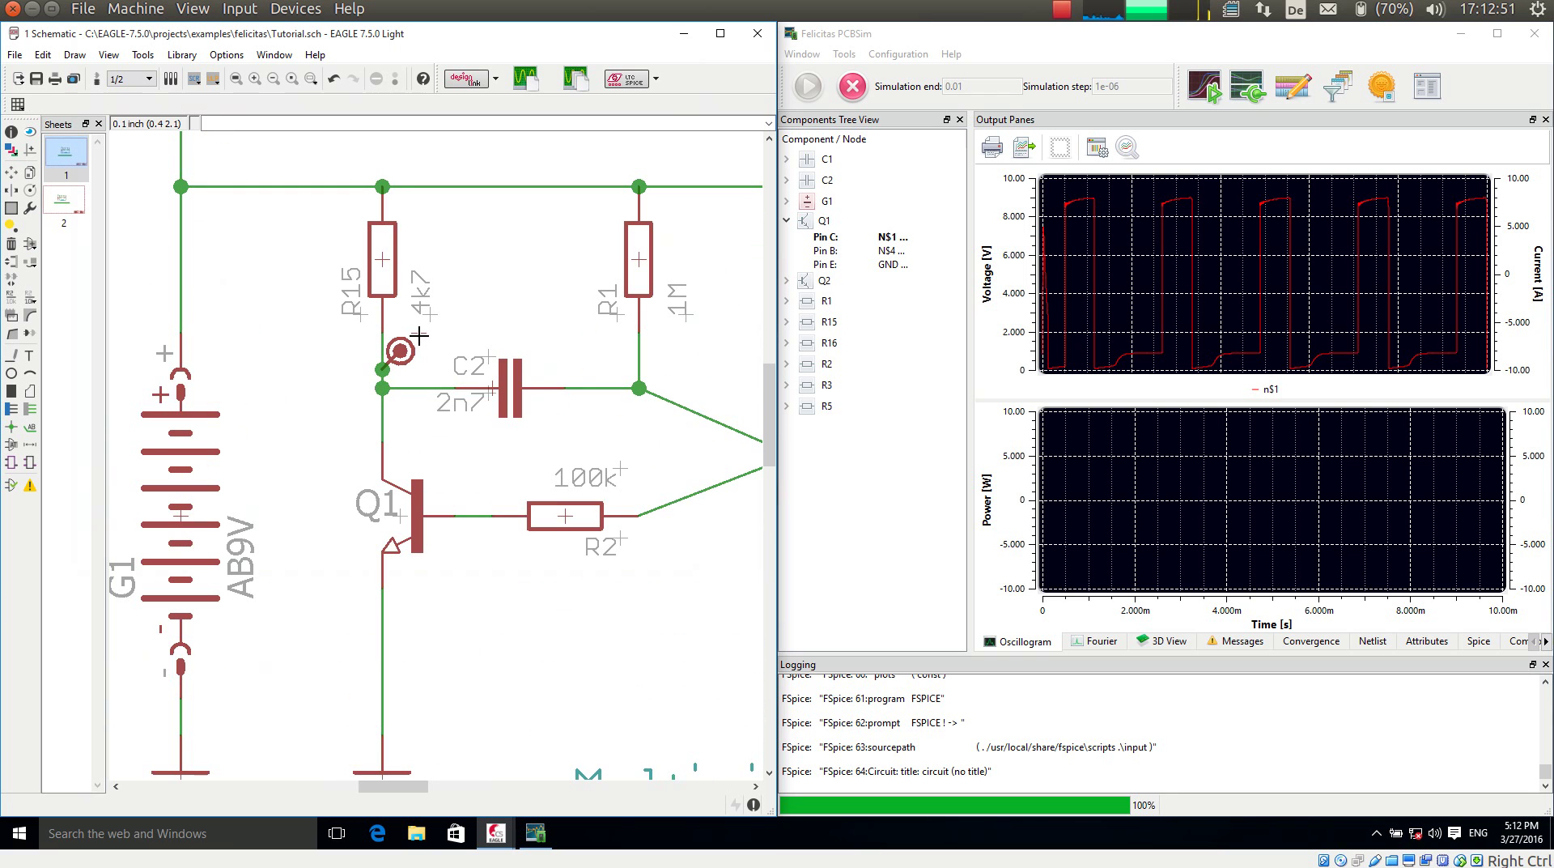
right_click(418, 334)
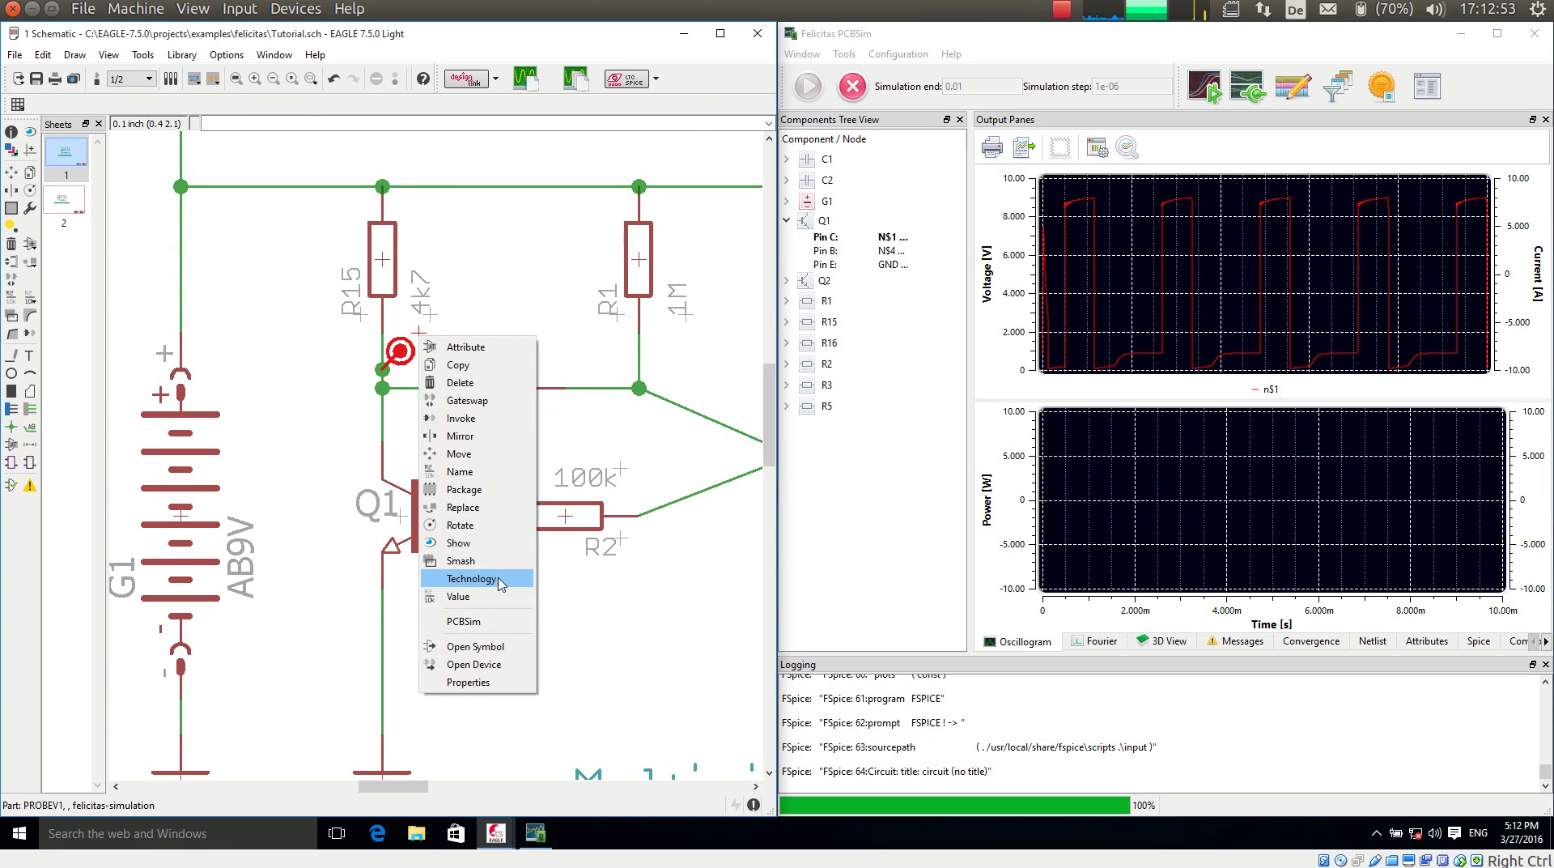
left_click(472, 621)
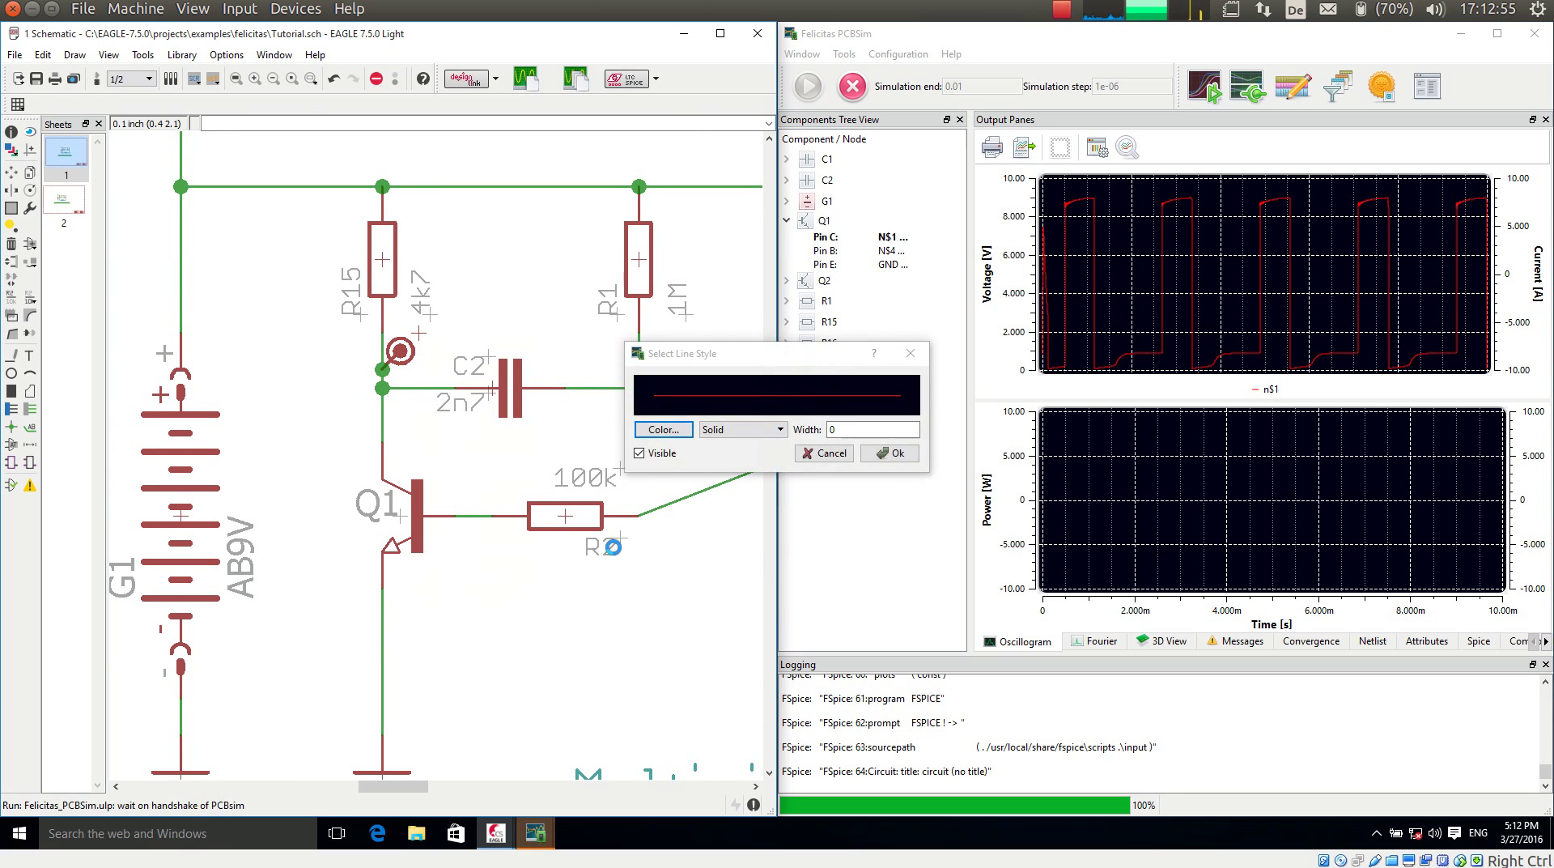
left_click(677, 432)
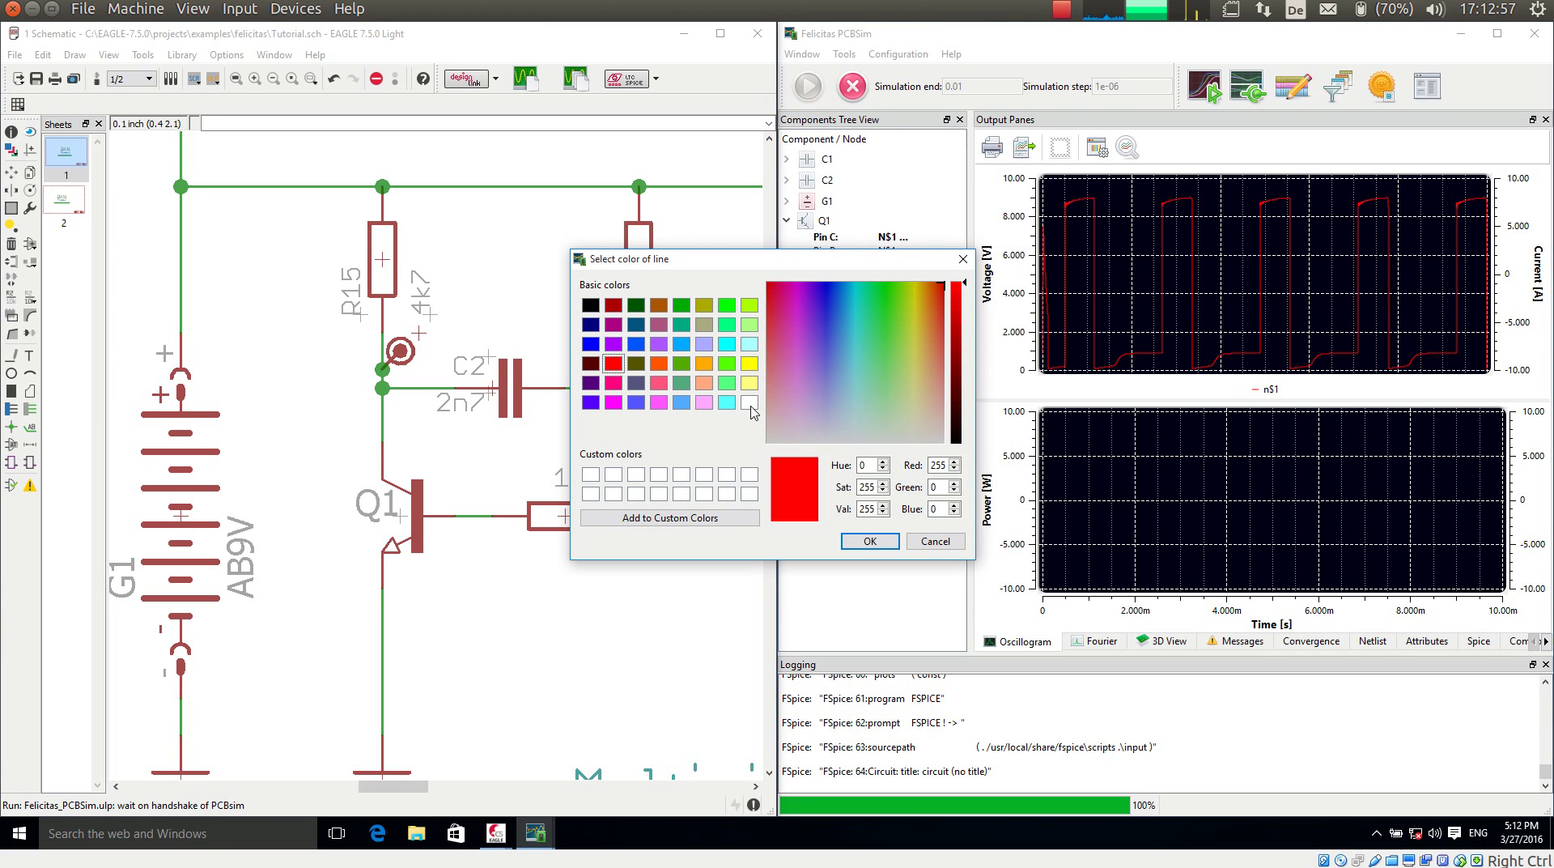
left_click(891, 541)
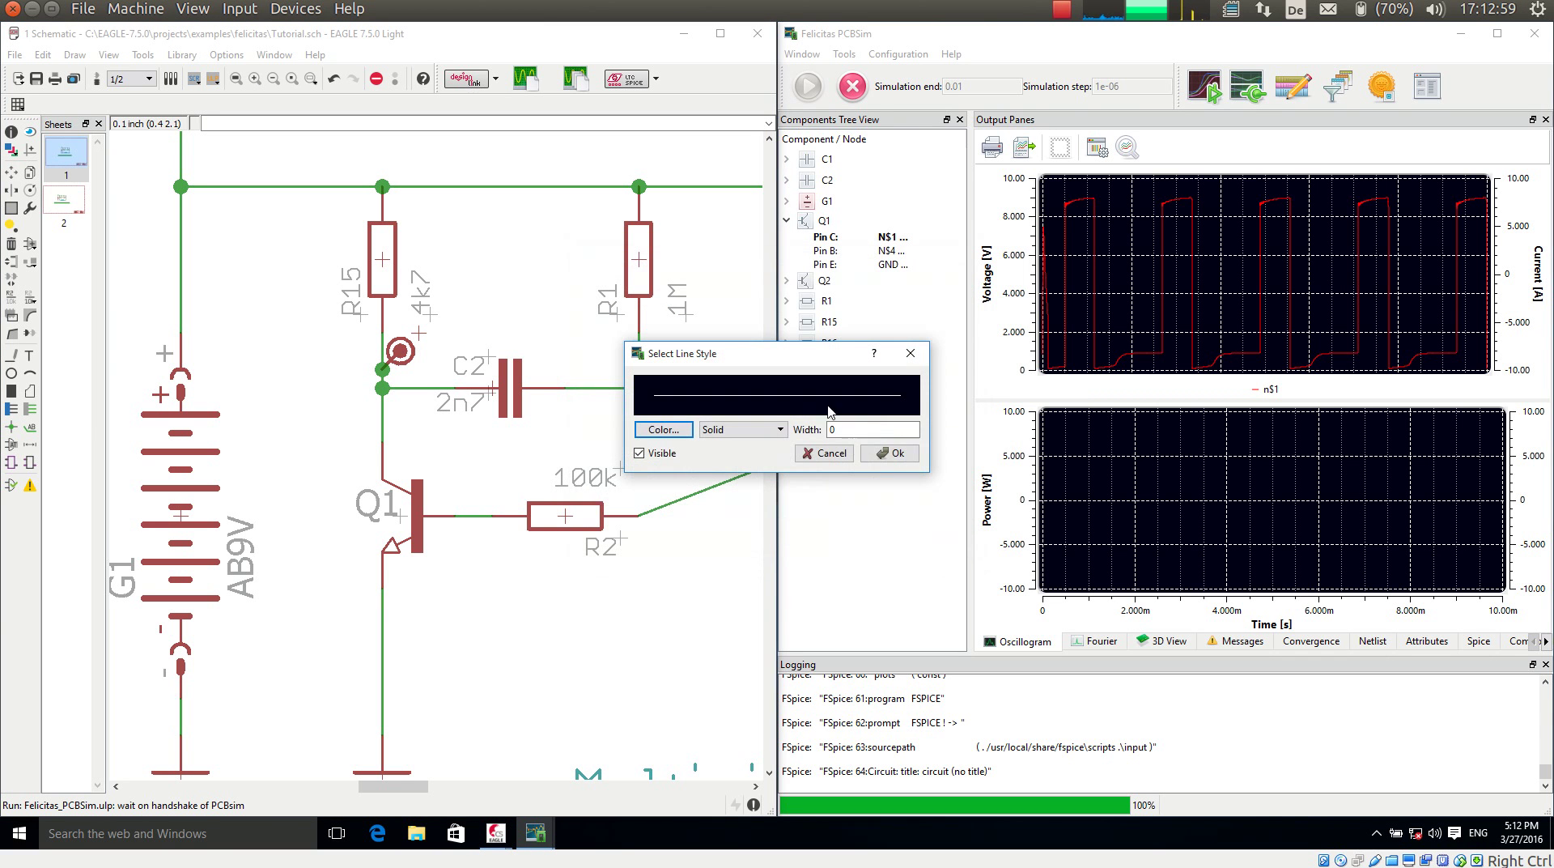
type("2")
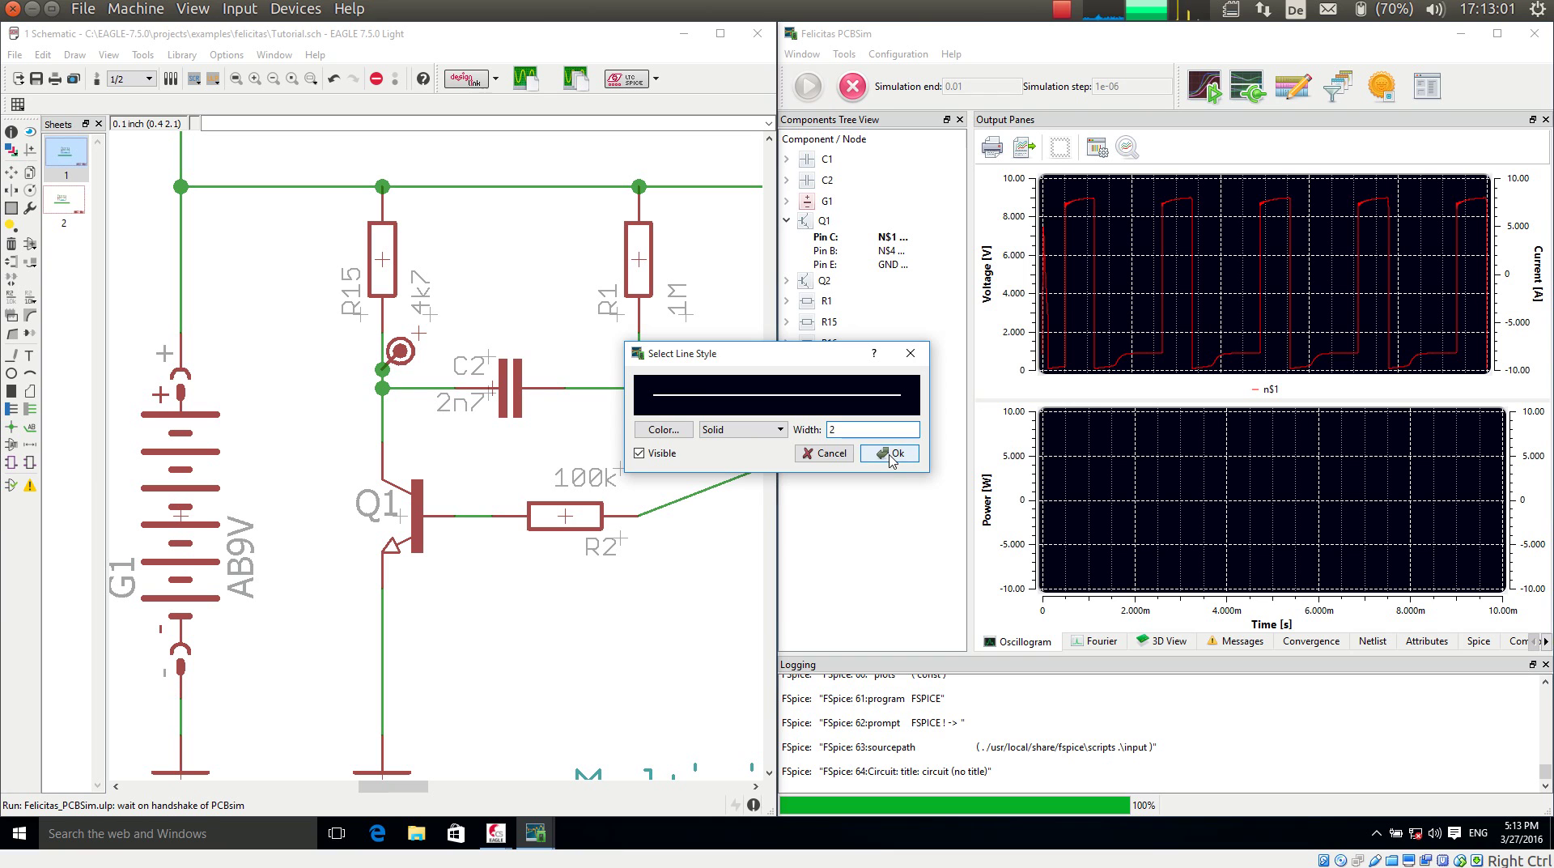
left_click(891, 455)
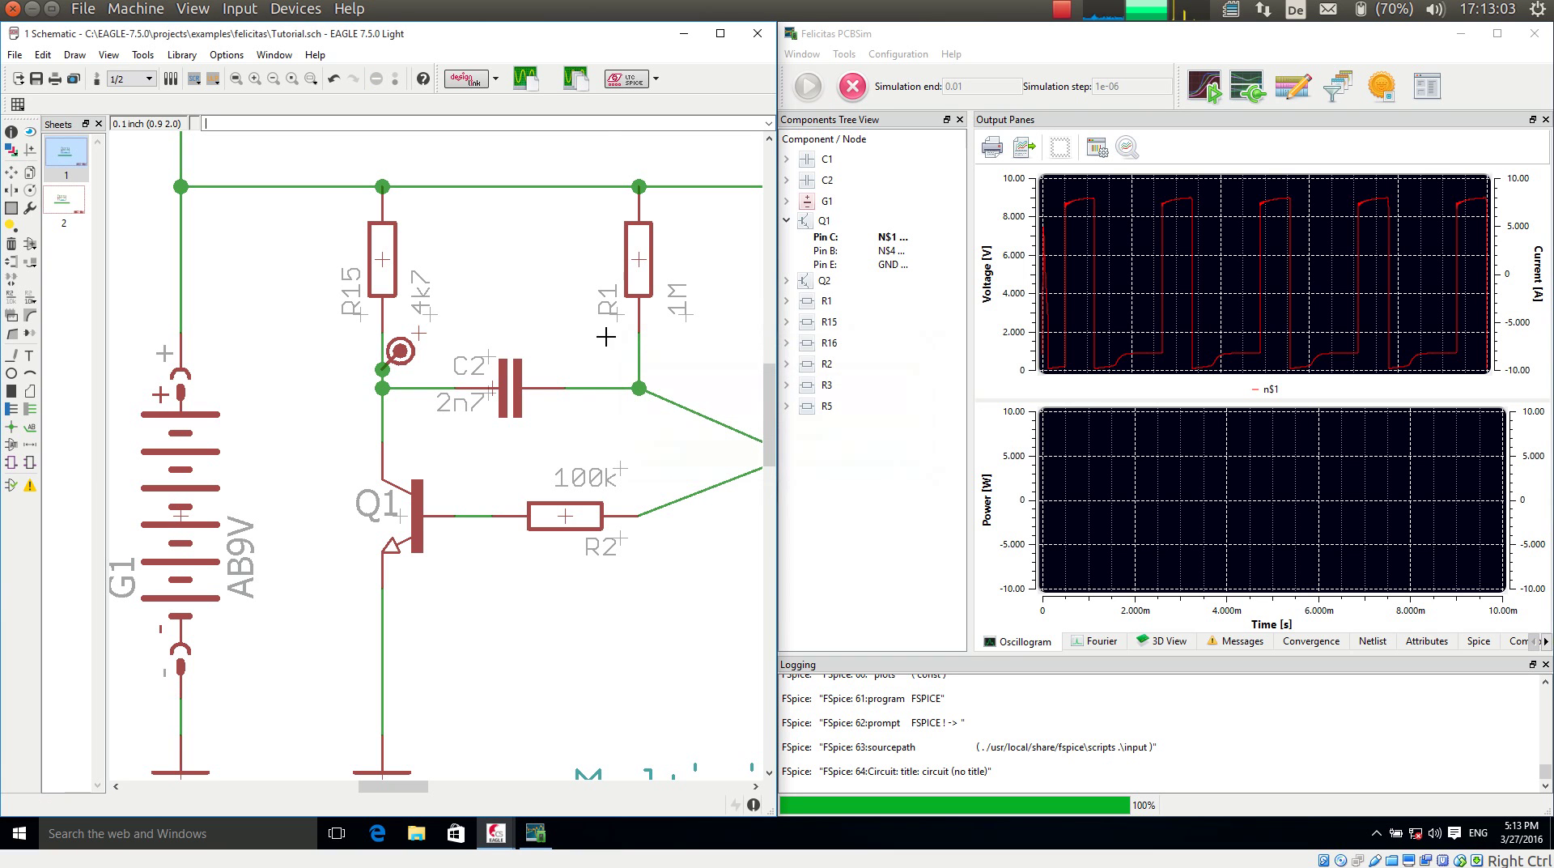
Send the current sheet to PCBSim and run the transient simulation to plot PROBEV1's square wave.
left_click(527, 81)
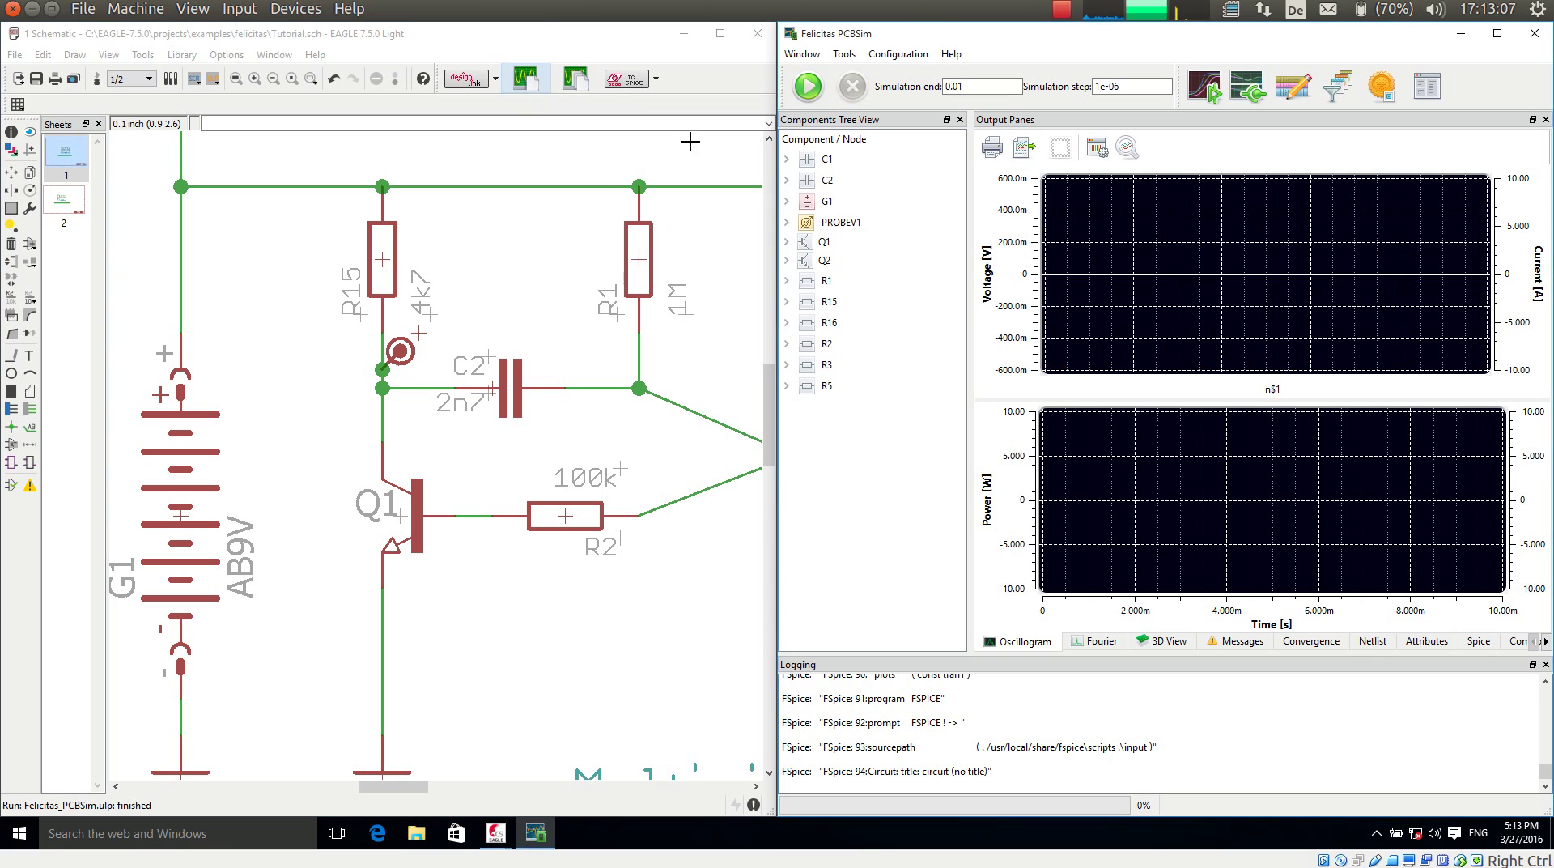
left_click(809, 87)
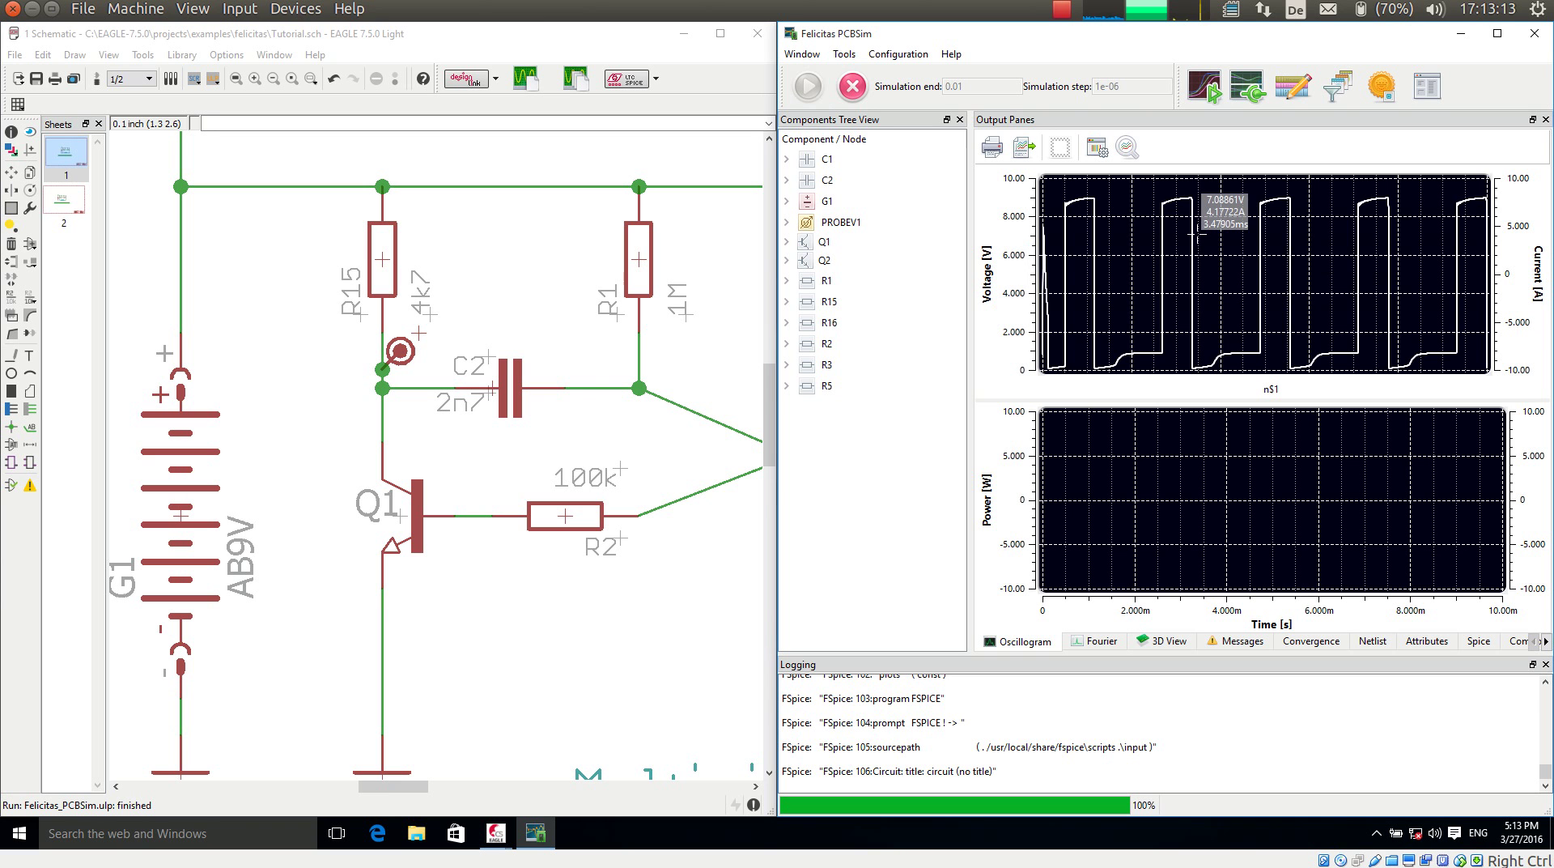
Add the FELICITAS-SHEET symbol via 'add *s' and place FELSIM_SHEET1 above the VCC rail.
scroll(571, 383, "down", 2)
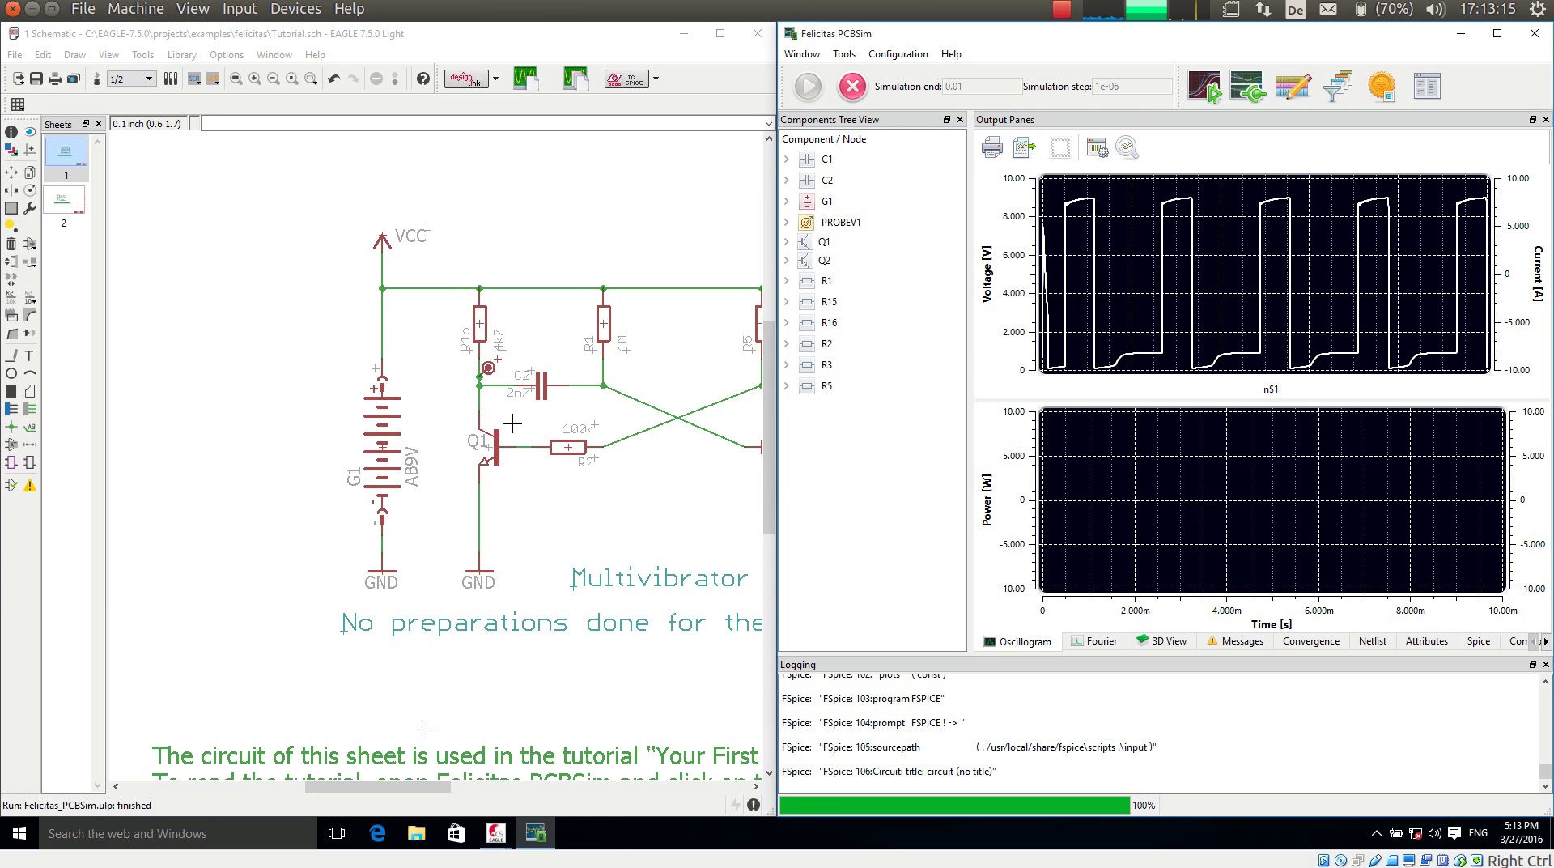
scroll(413, 433, "down", 1)
scroll(291, 441, "down", 1)
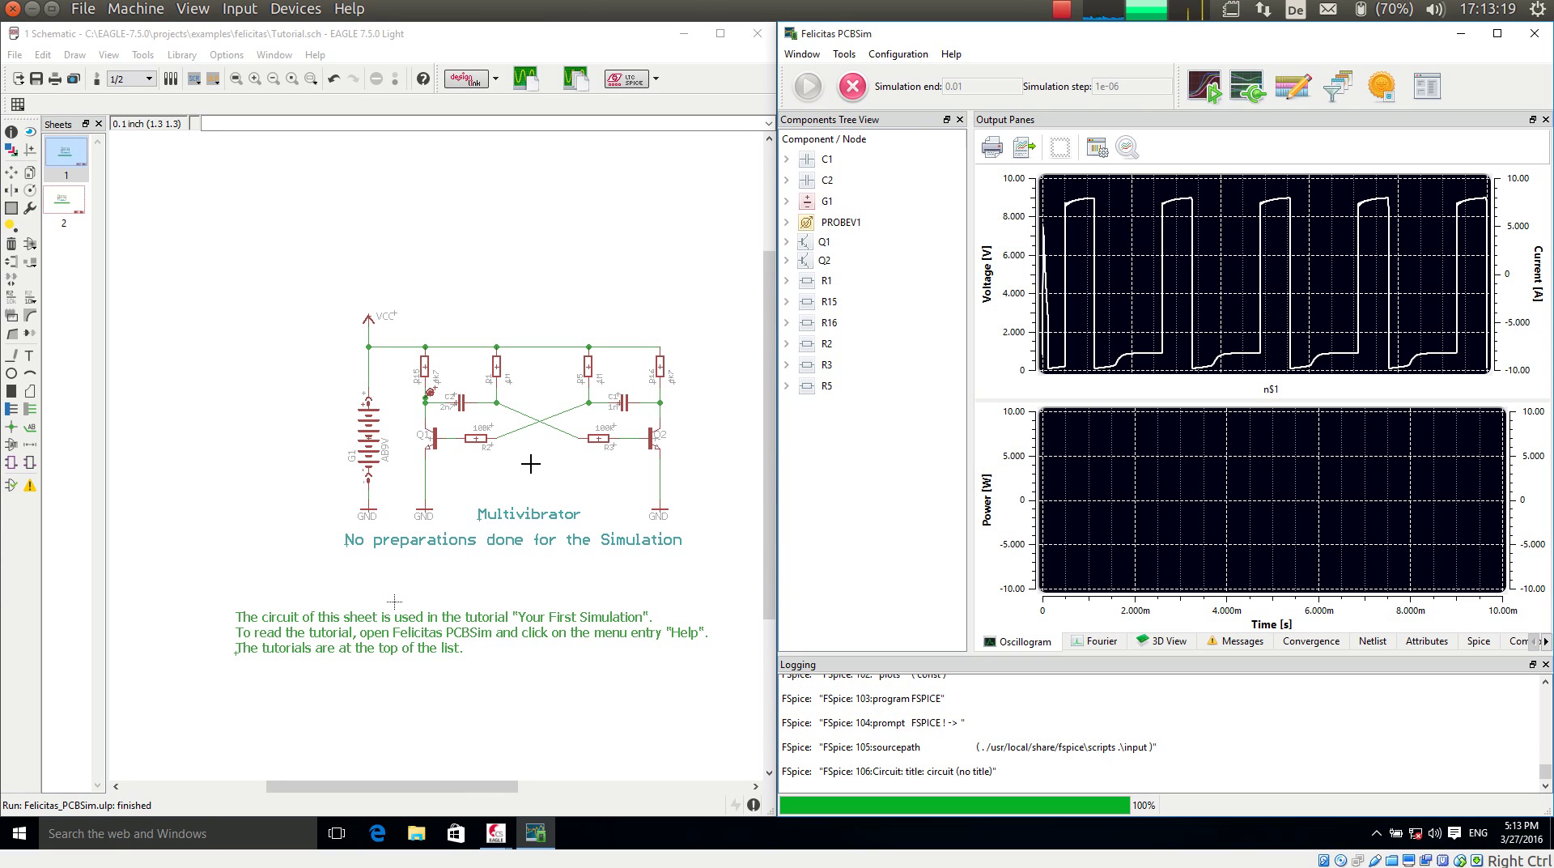
left_click(270, 124)
type("add }s")
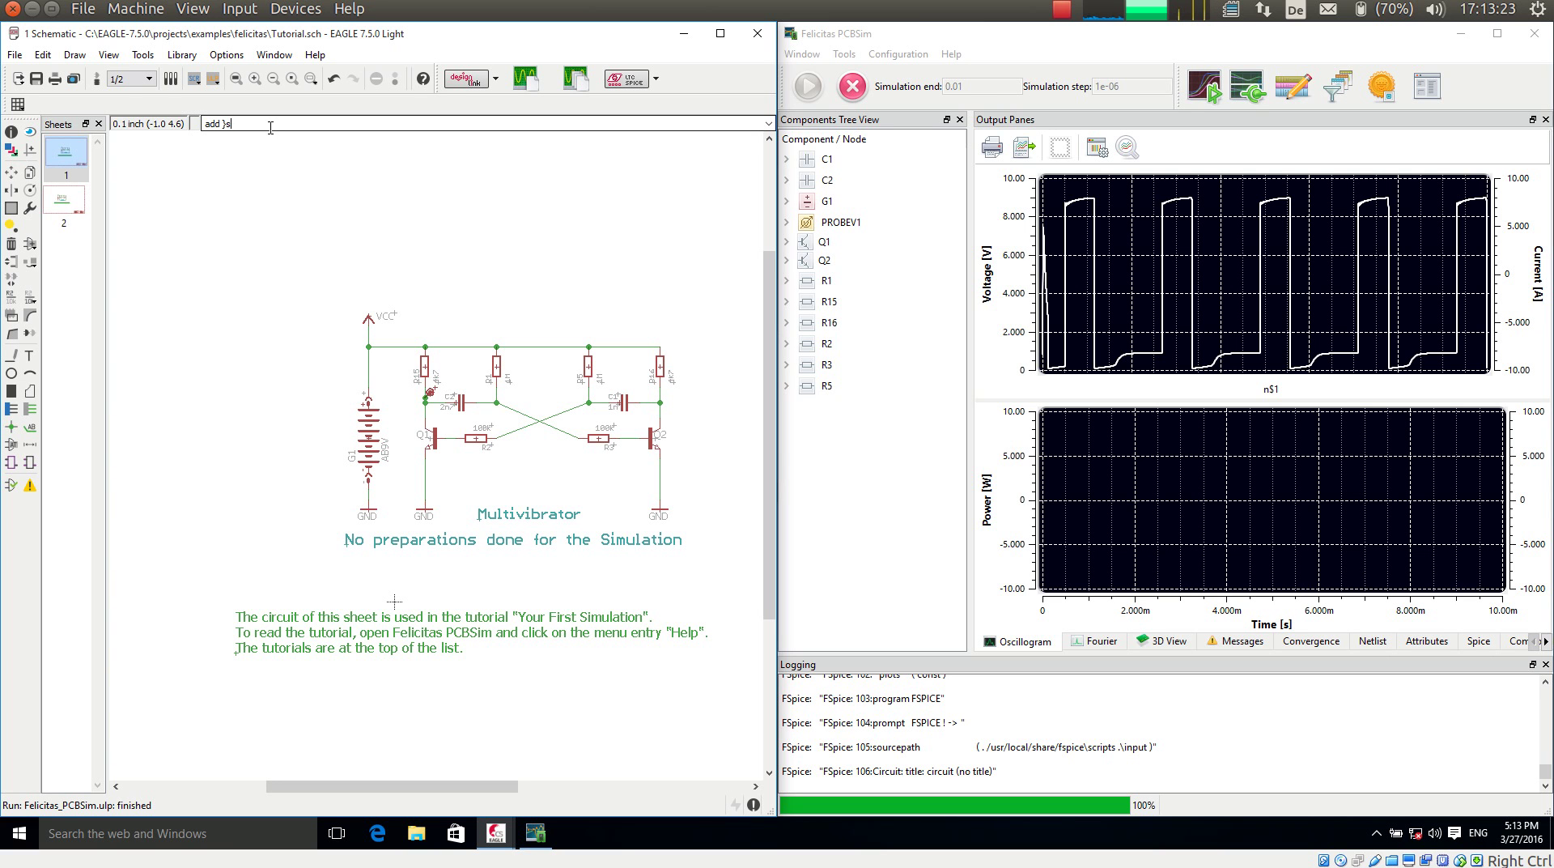
key("BackSpace")
type("*shet")
key("Return")
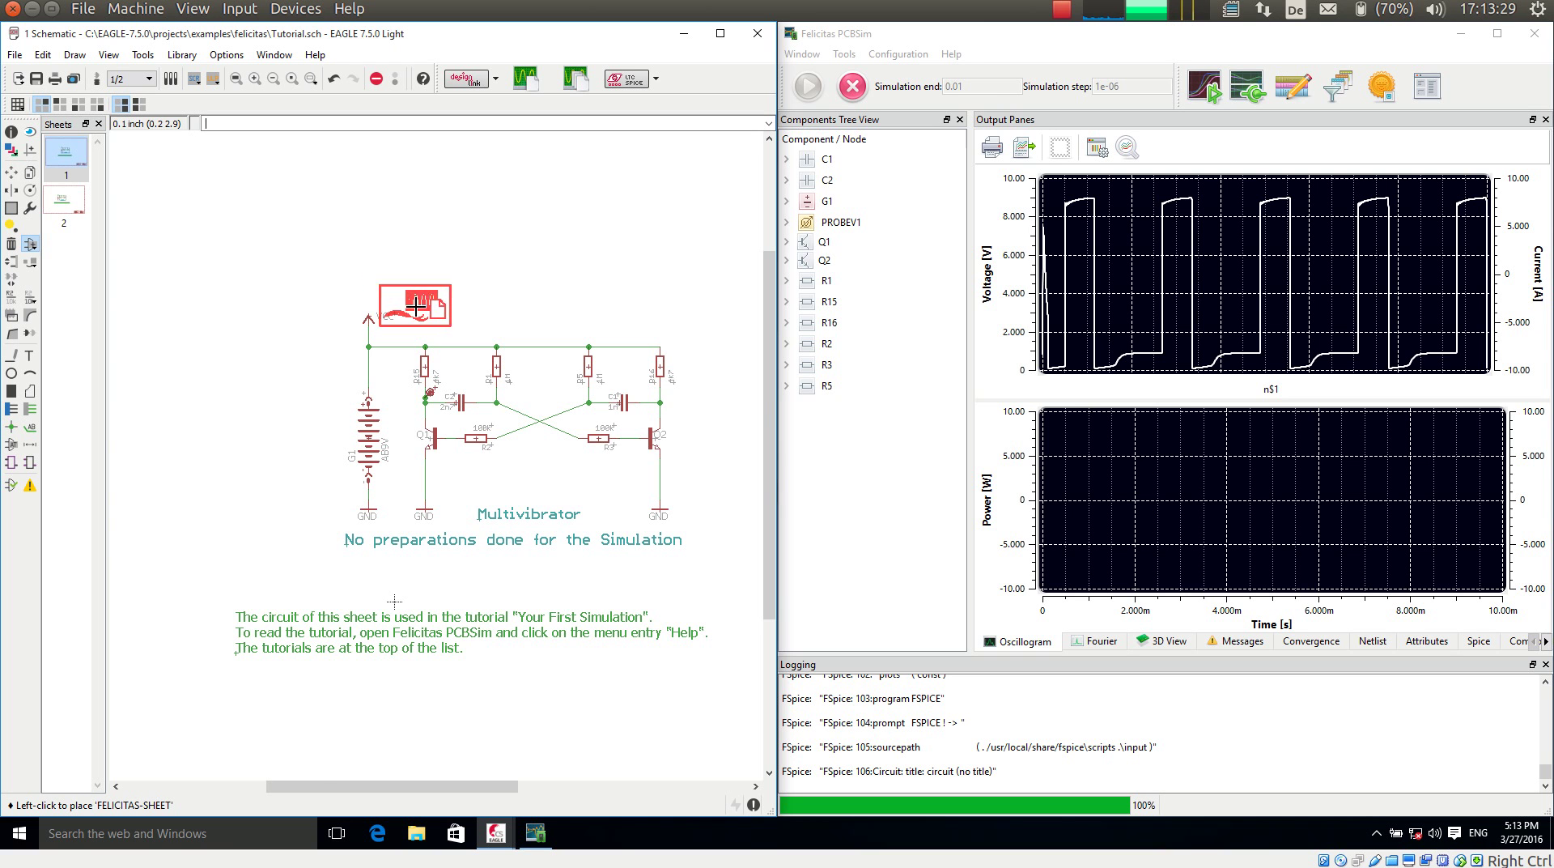
scroll(412, 265, "up", 3)
scroll(411, 266, "down", 2)
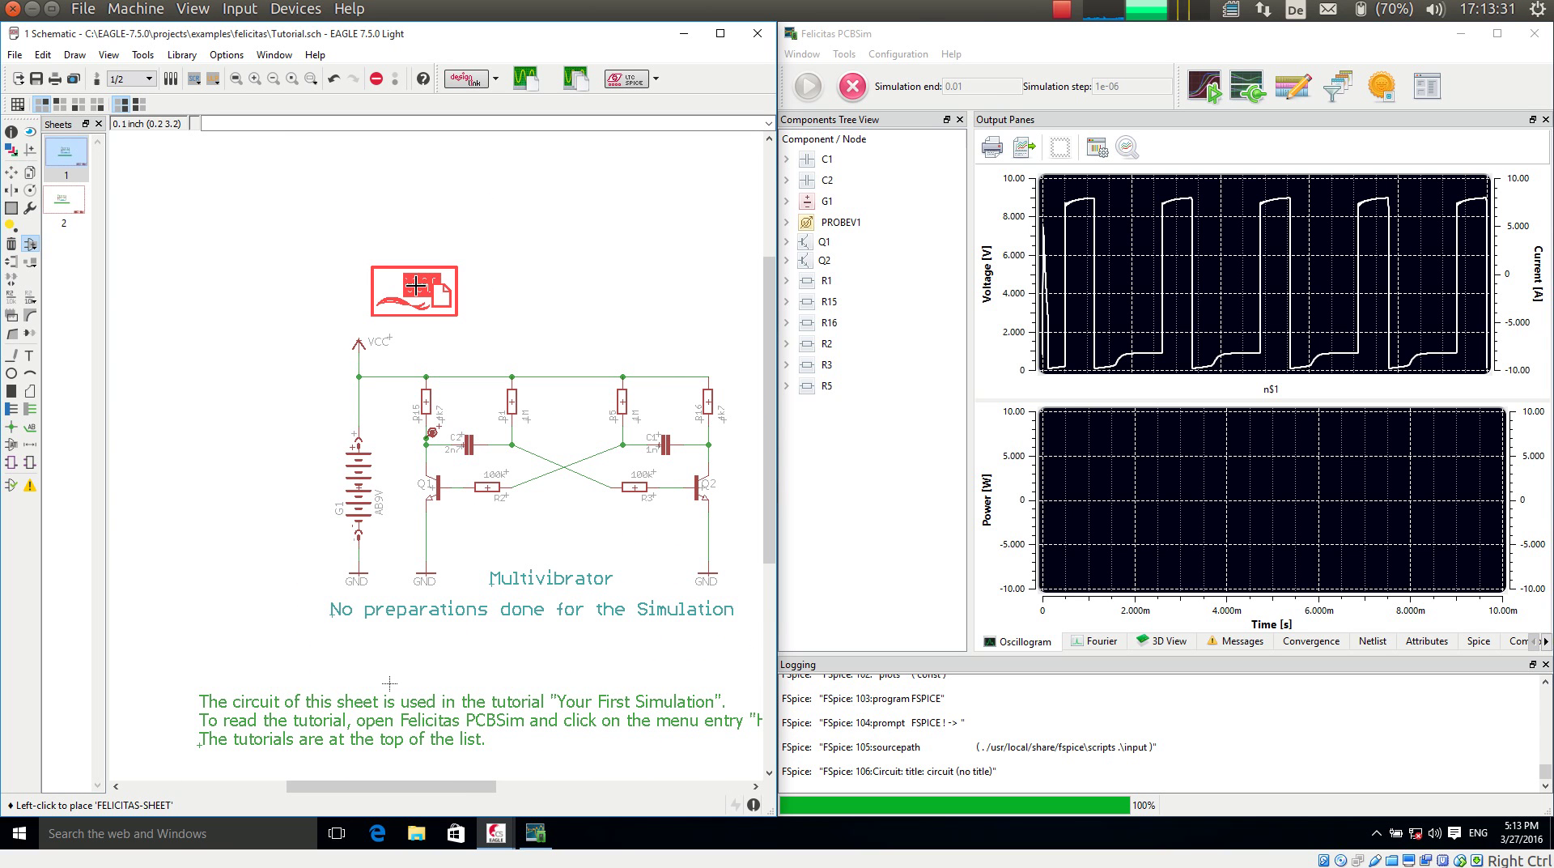
left_click(411, 285)
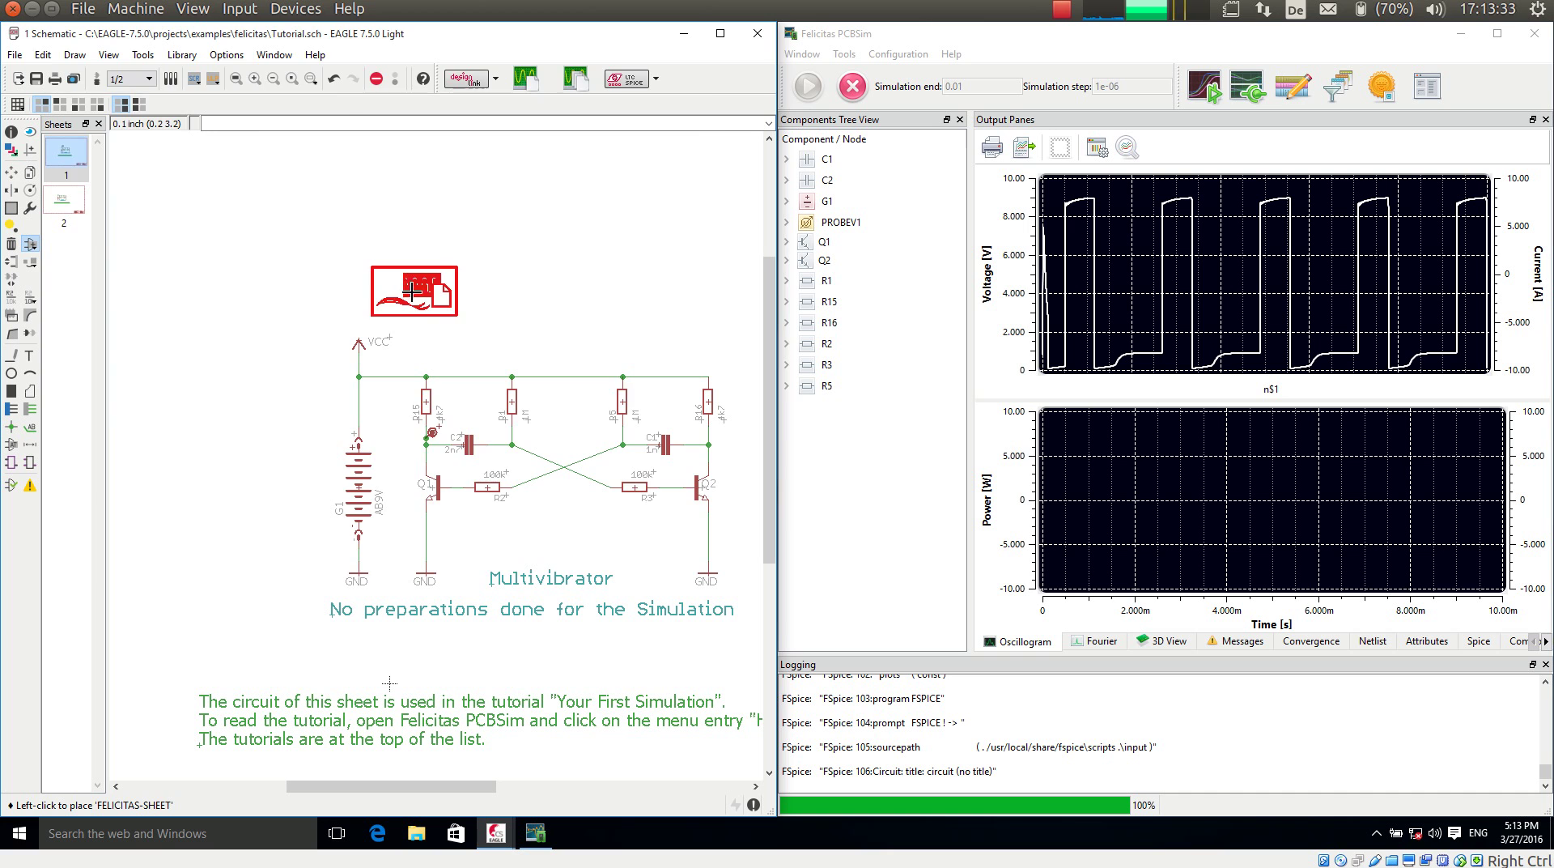
key("Escape")
key("Escape")
Open the sheet part's PCBSim settings and check the 1.000n transient step and 5.000u end time.
right_click(415, 298)
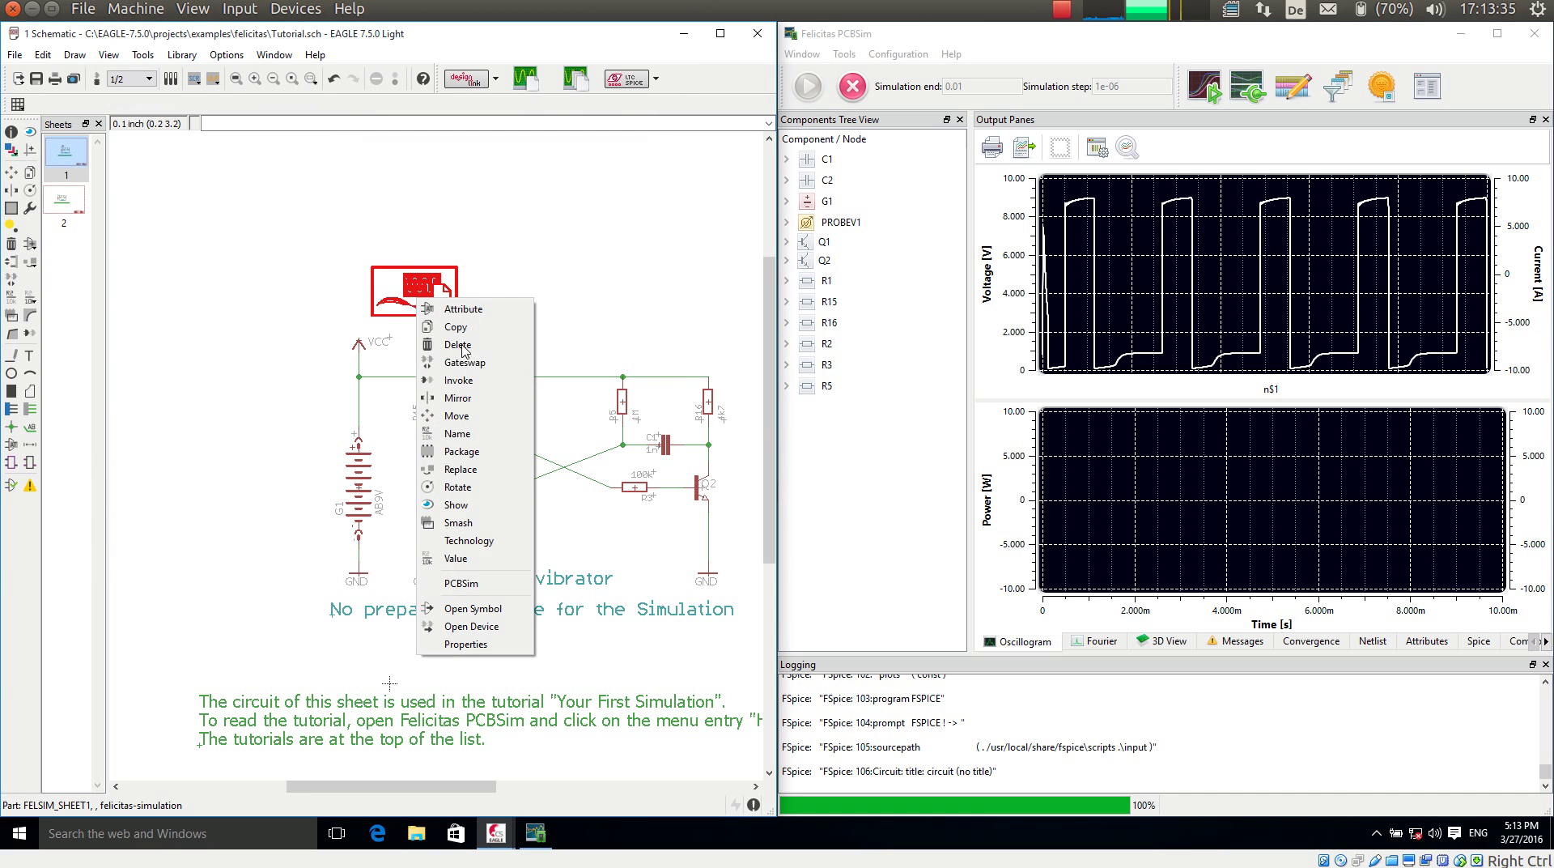
left_click(488, 584)
left_click_drag(729, 272, 423, 202)
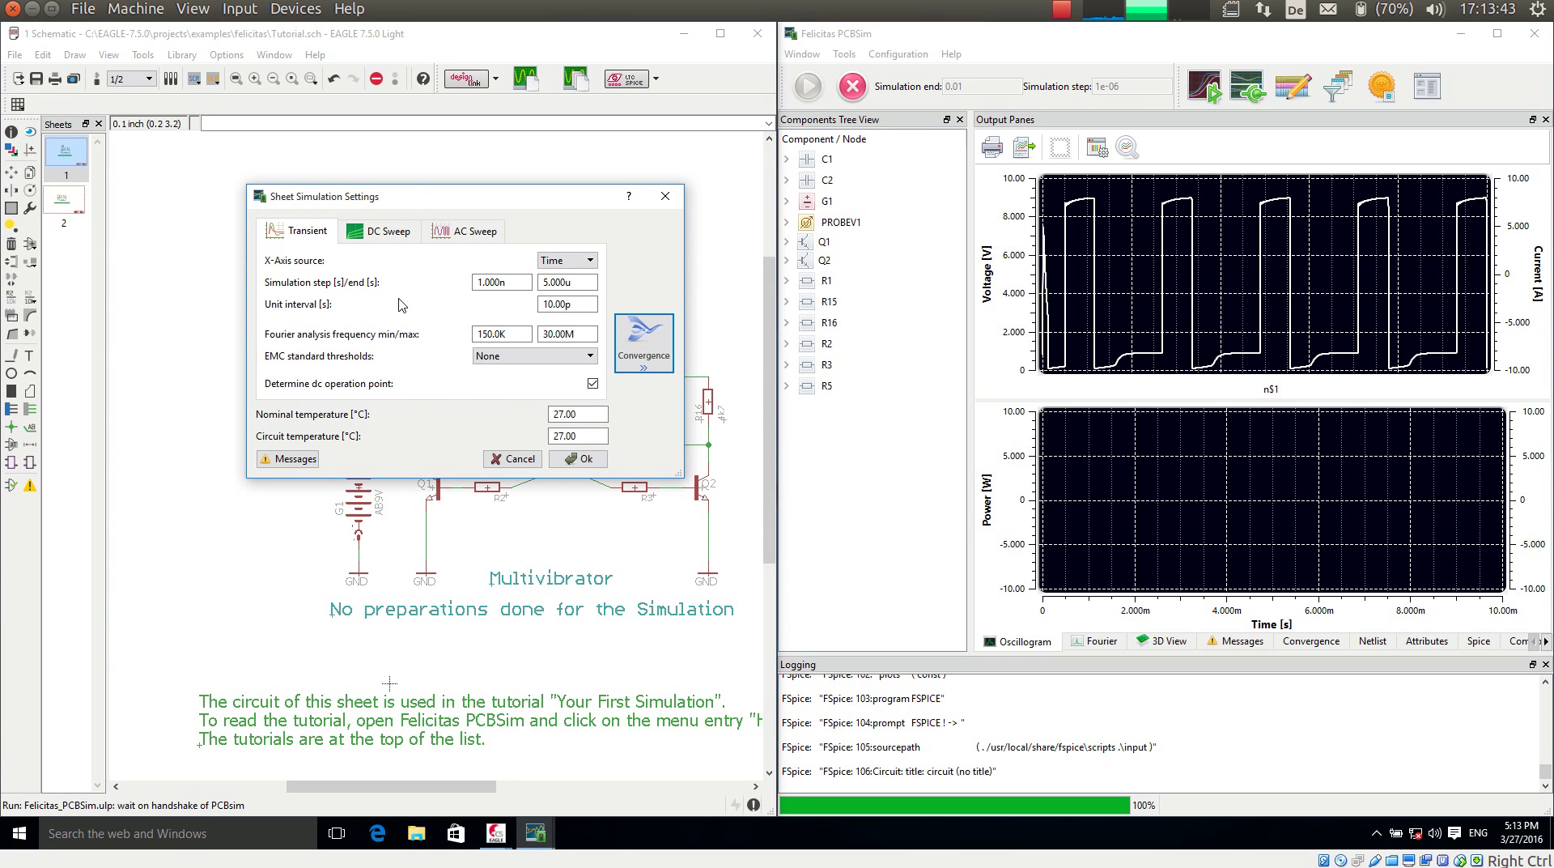
left_click(558, 304)
left_click(589, 282)
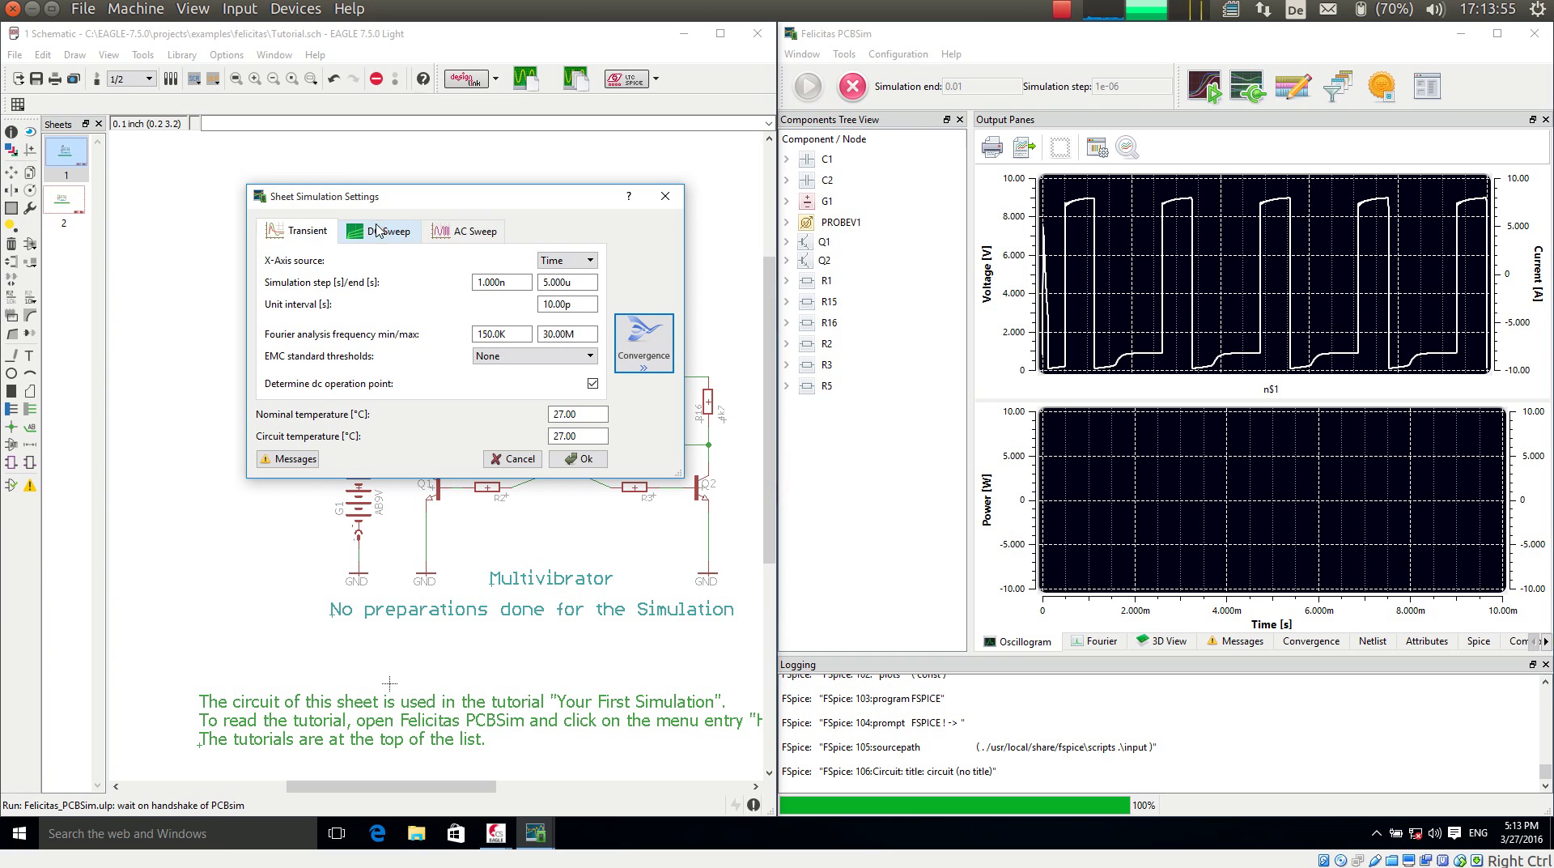
Cancel the Sheet Simulation Settings dialog unchanged and readjust the schematic zoom.
left_click(510, 459)
scroll(470, 580, "down", 2)
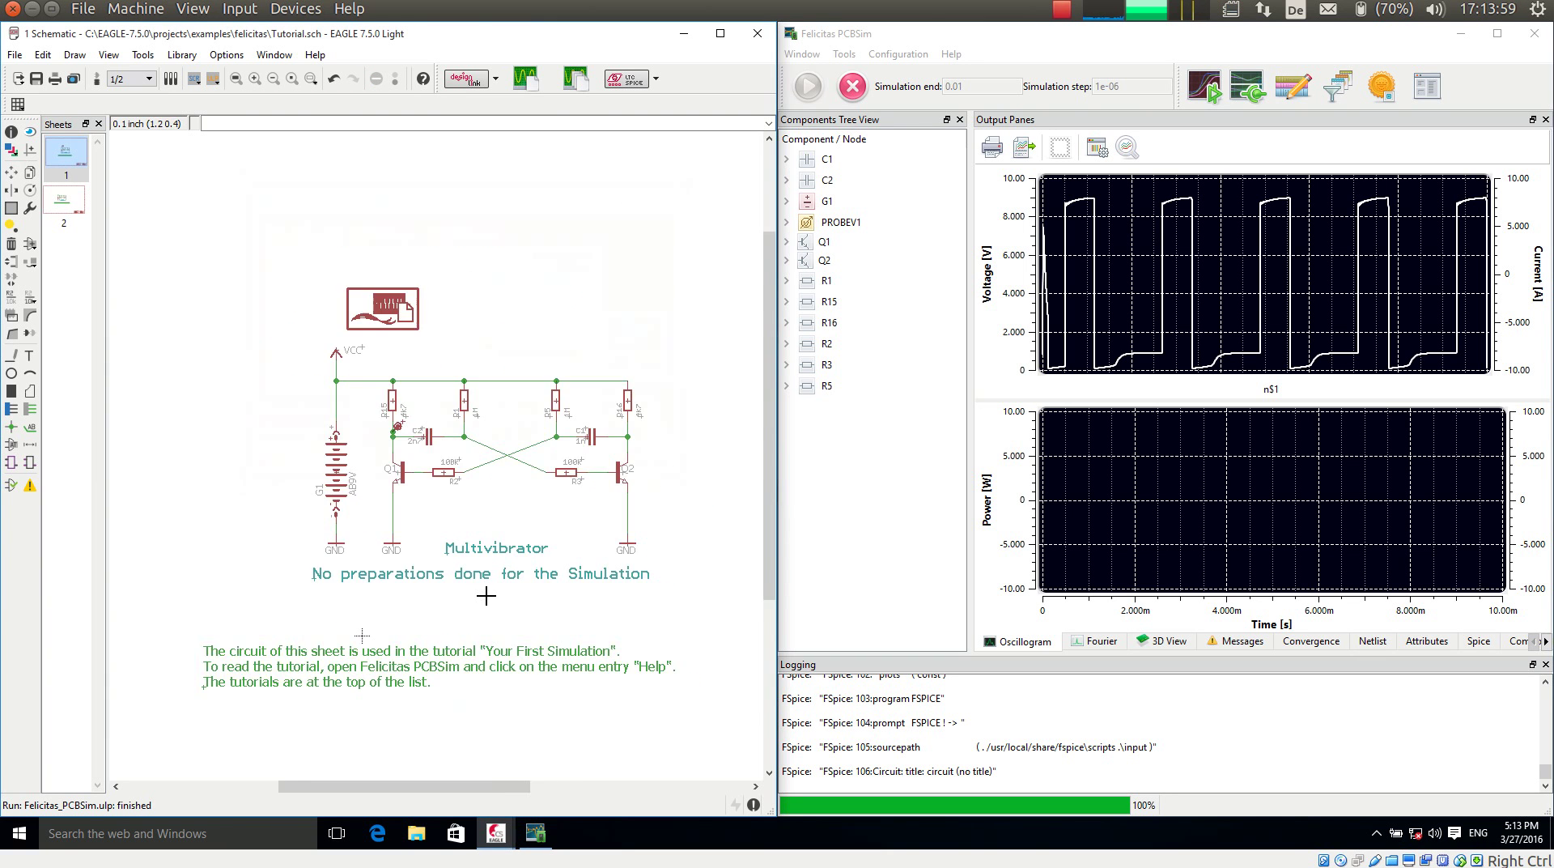
scroll(486, 596, "up", 1)
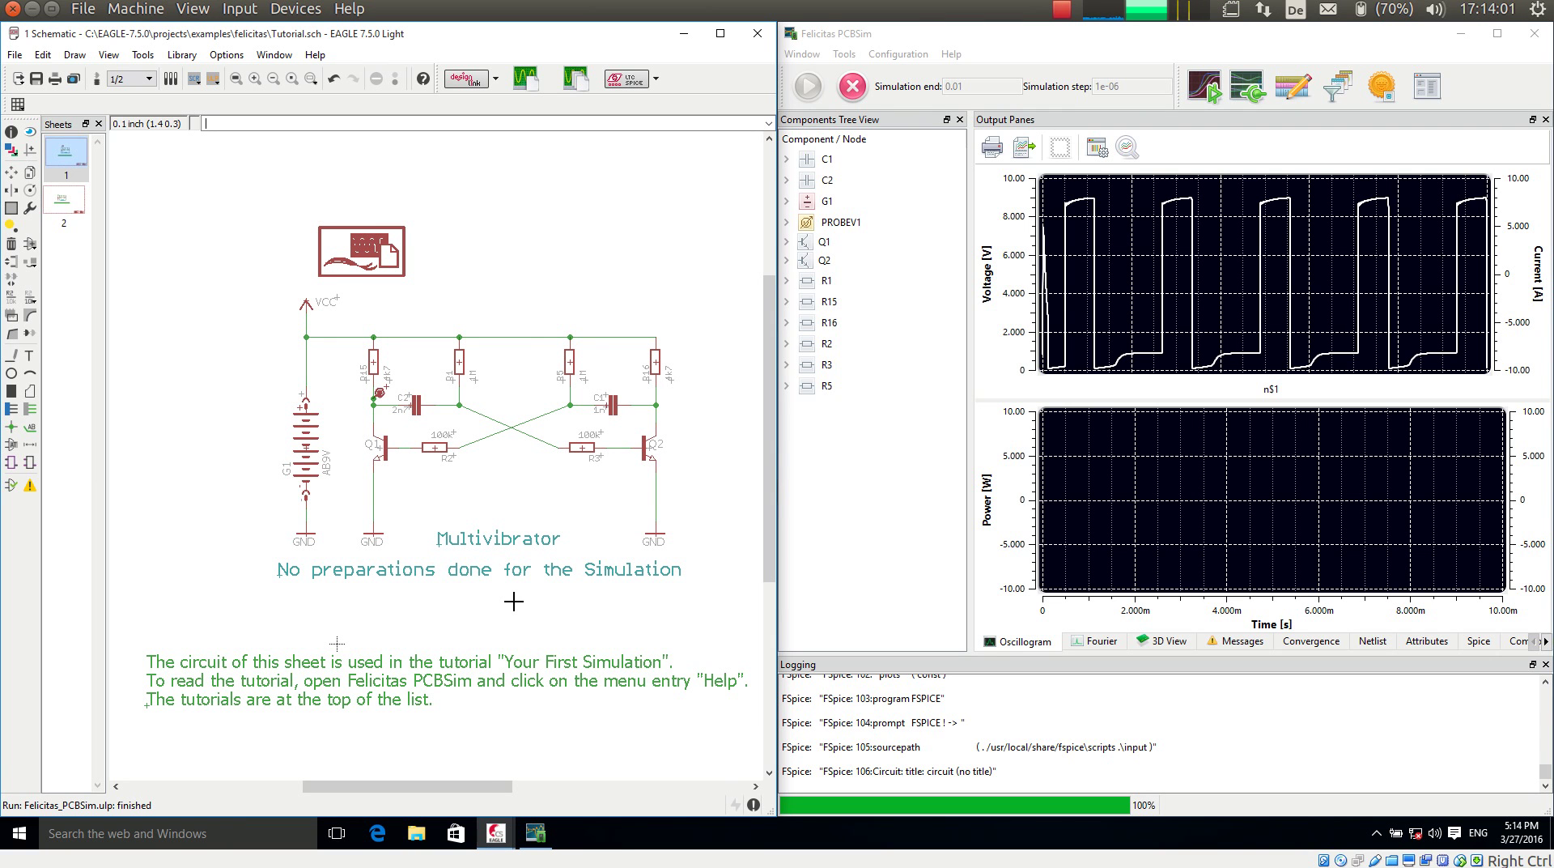